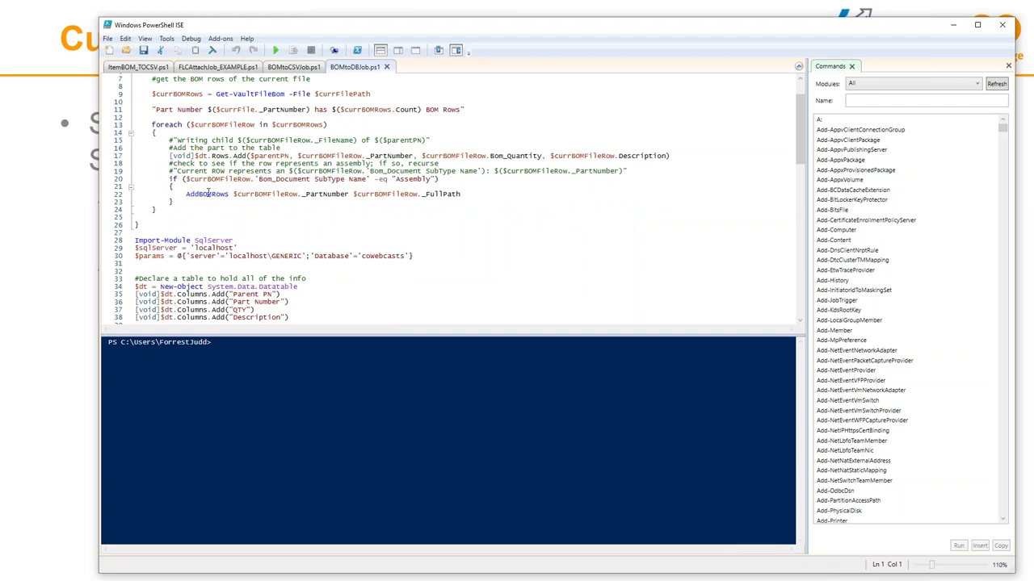
Review the BOMtoDBJob script's recursive BOM row function, SQL Server parameters and data table declaration.
scroll(214, 211, down, 6)
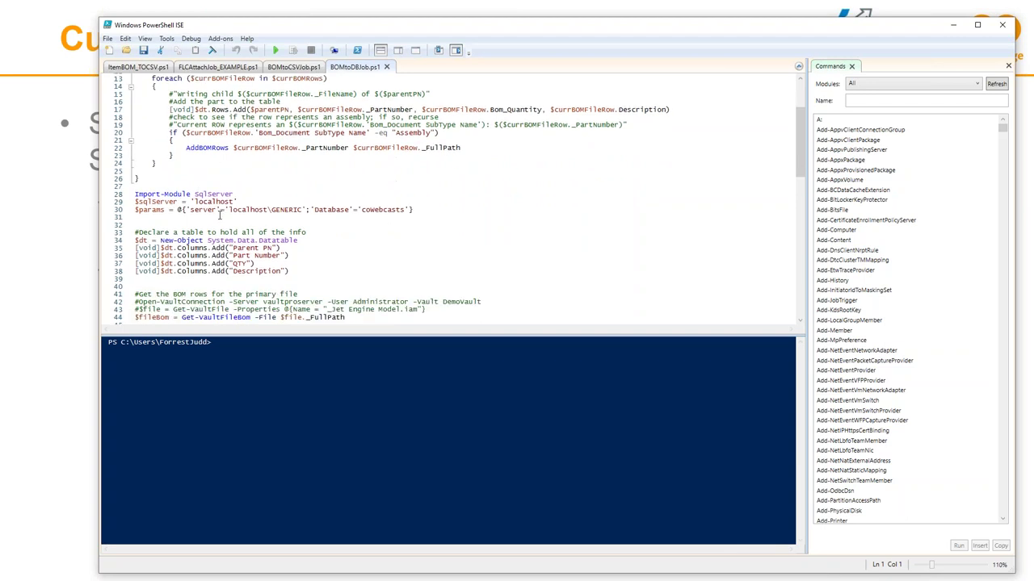
scroll(220, 218, up, 7)
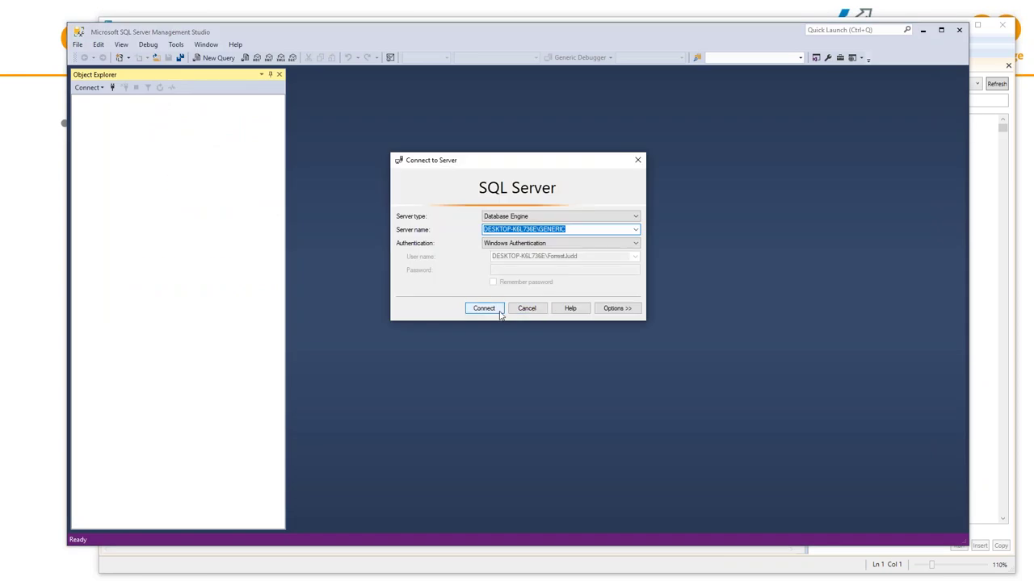
Connect to the GENERIC SQL Server instance and expand the tables of the cOWebcasts database.
click(498, 312)
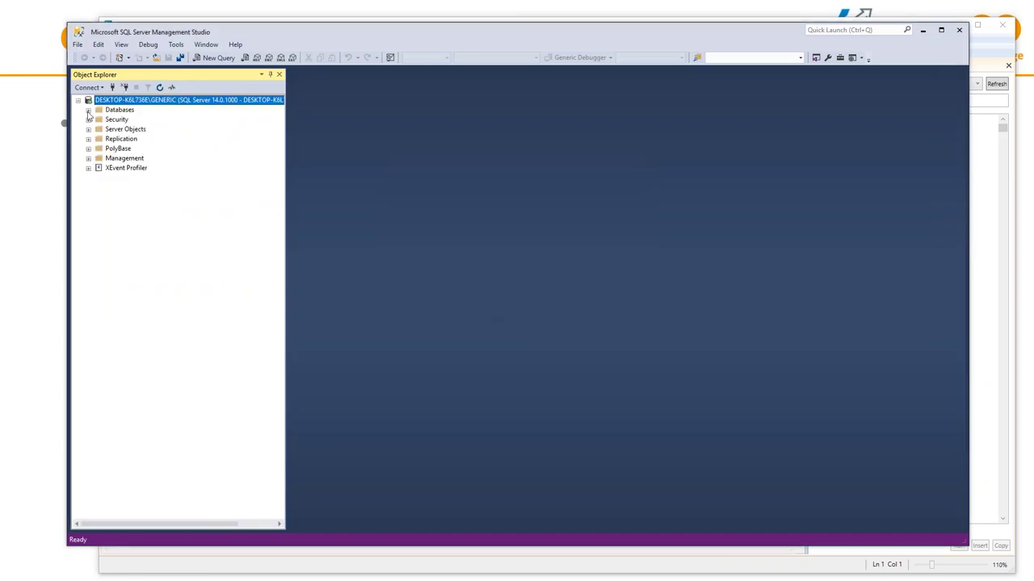
click(88, 110)
click(98, 148)
click(109, 168)
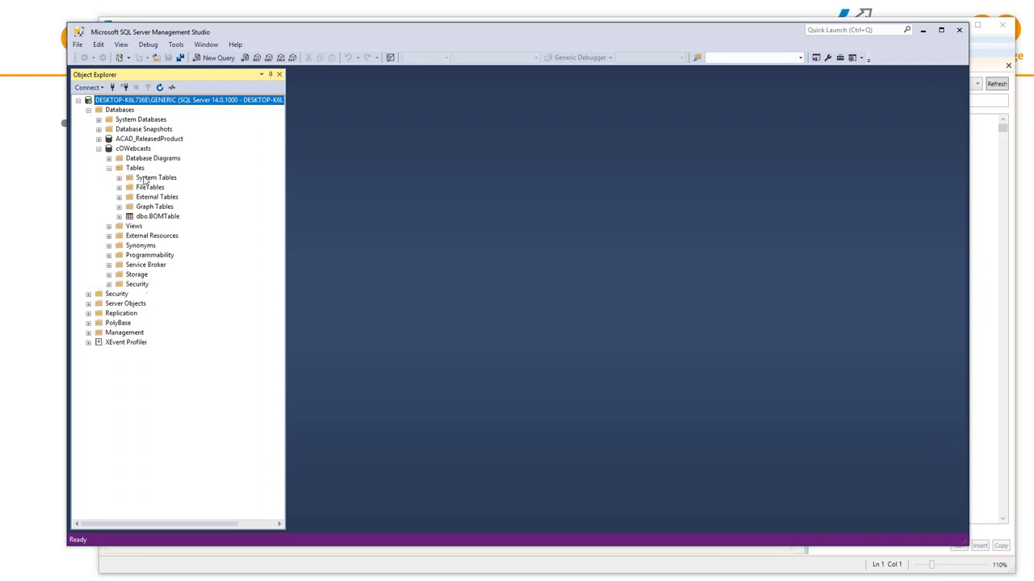
Query the top 1000 rows of dbo.BOMTable.
click(157, 217)
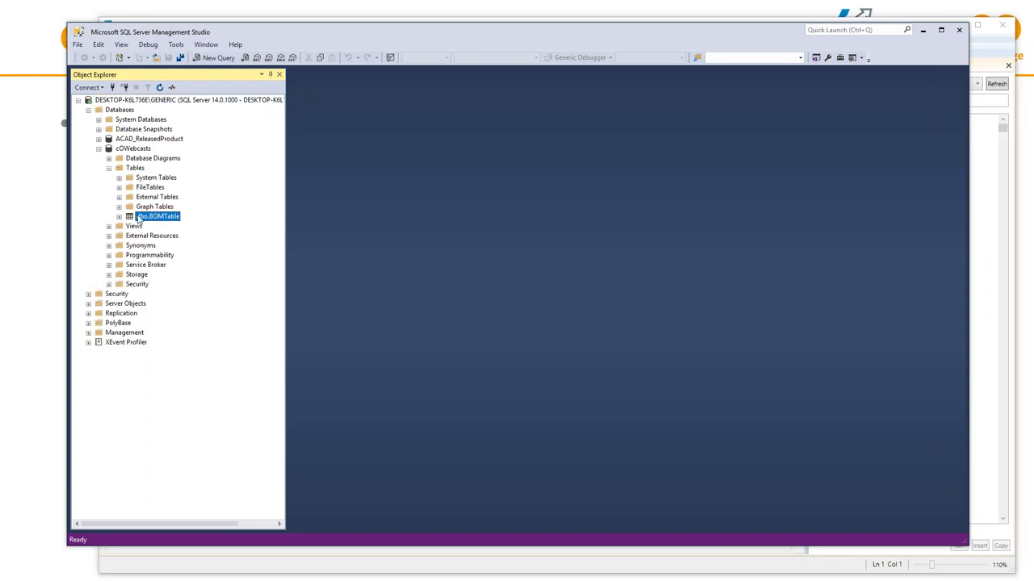
right_click(145, 220)
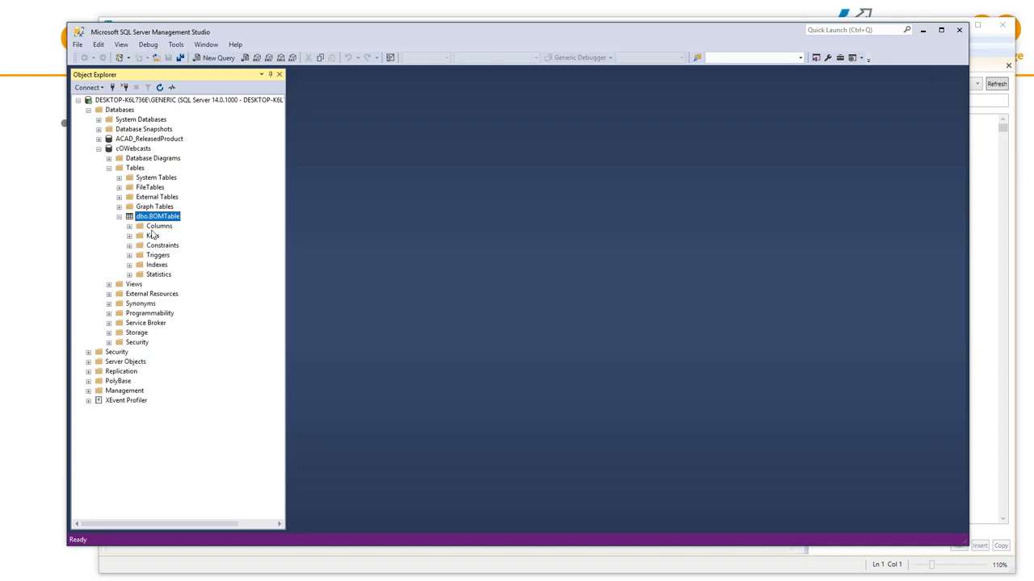
right_click(153, 216)
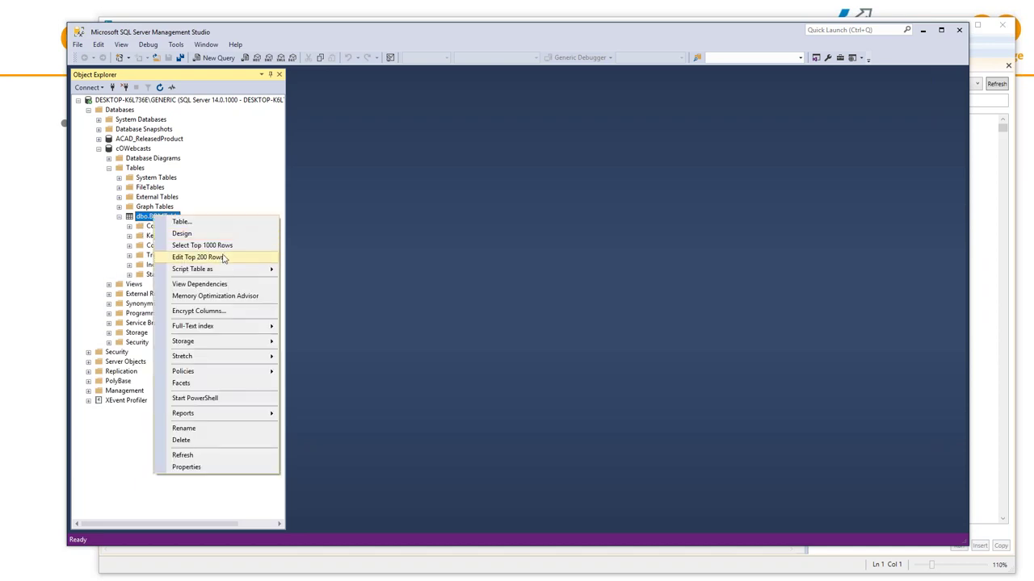
click(271, 247)
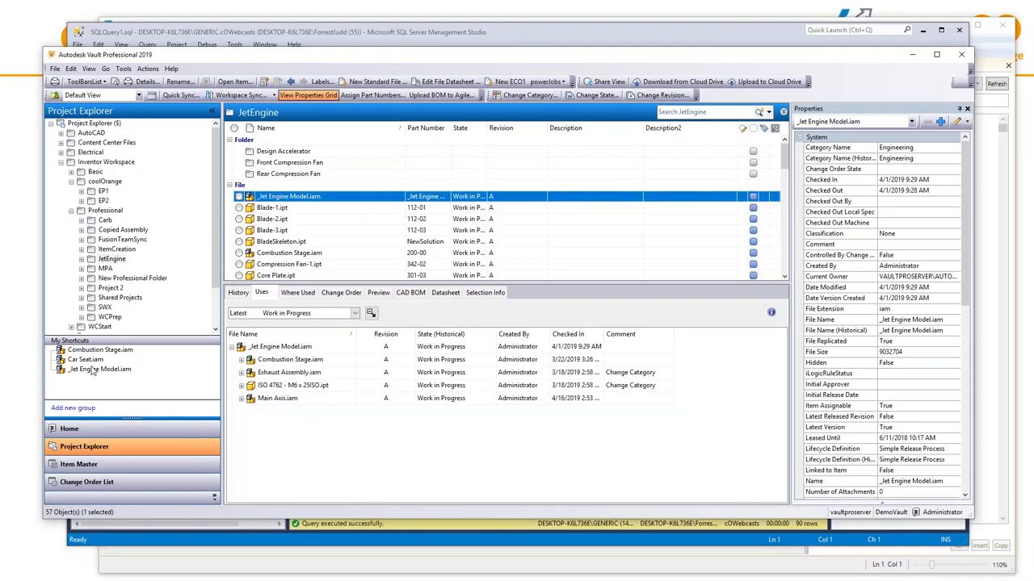
Switch to Vault, locate Car Seat.iam through its shortcut and change its lifecycle state to Work in Progress.
click(87, 359)
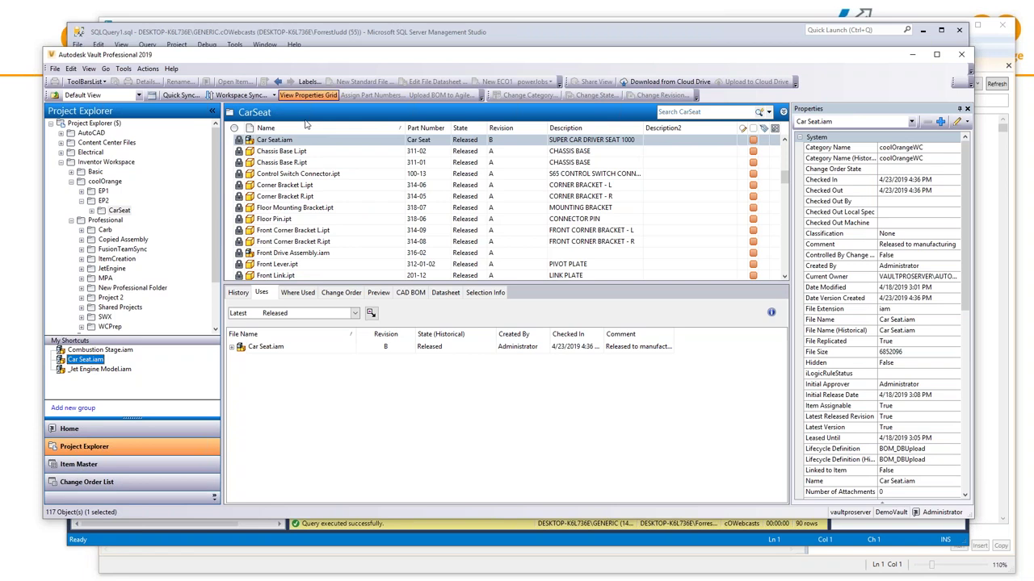
click(269, 142)
click(594, 96)
click(428, 91)
click(404, 103)
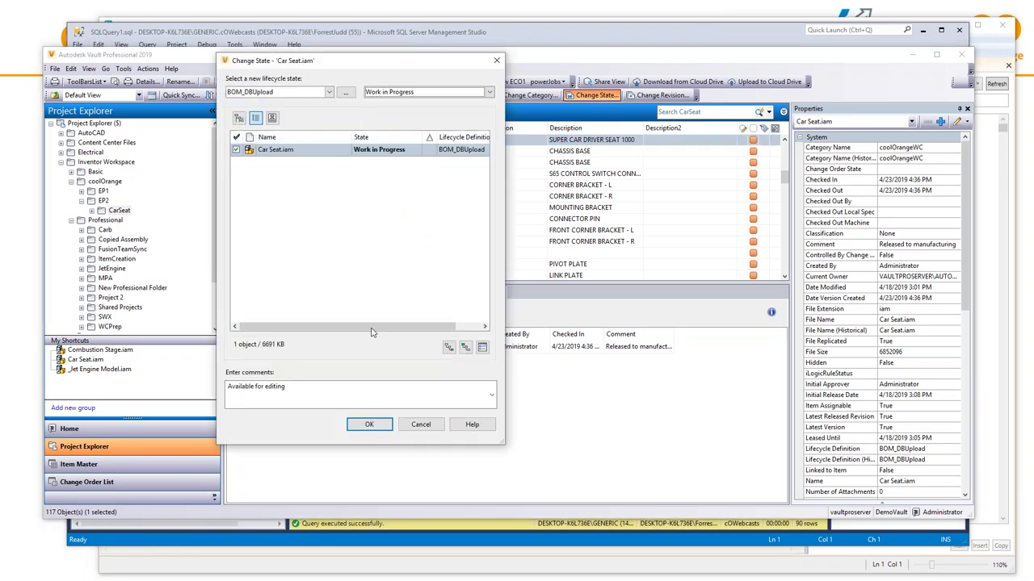
click(369, 424)
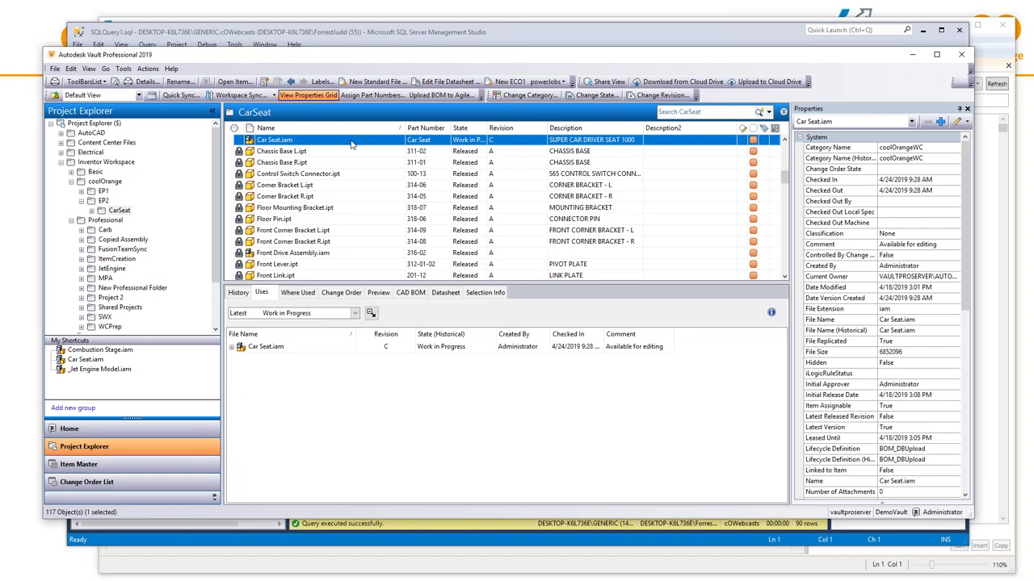
Change the state of Car Seat.iam to Released with the comment "Released to manufacturing".
click(598, 95)
click(379, 92)
click(391, 103)
text(Released to manufacturing)
click(370, 424)
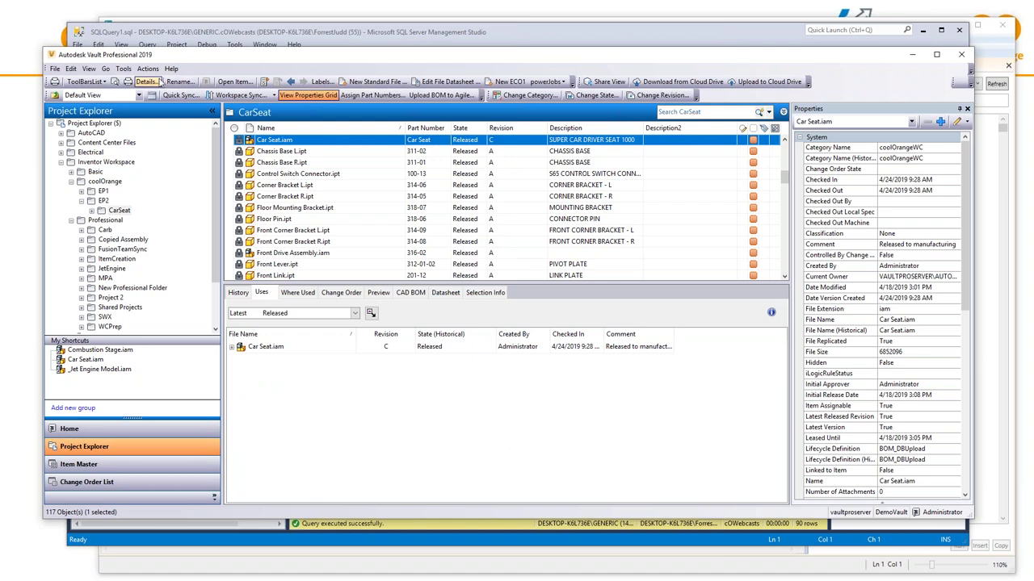
Open the Job Server Queue and refresh it to check the job submitted for Car Seat.iam.
click(123, 68)
click(145, 147)
click(499, 214)
click(411, 188)
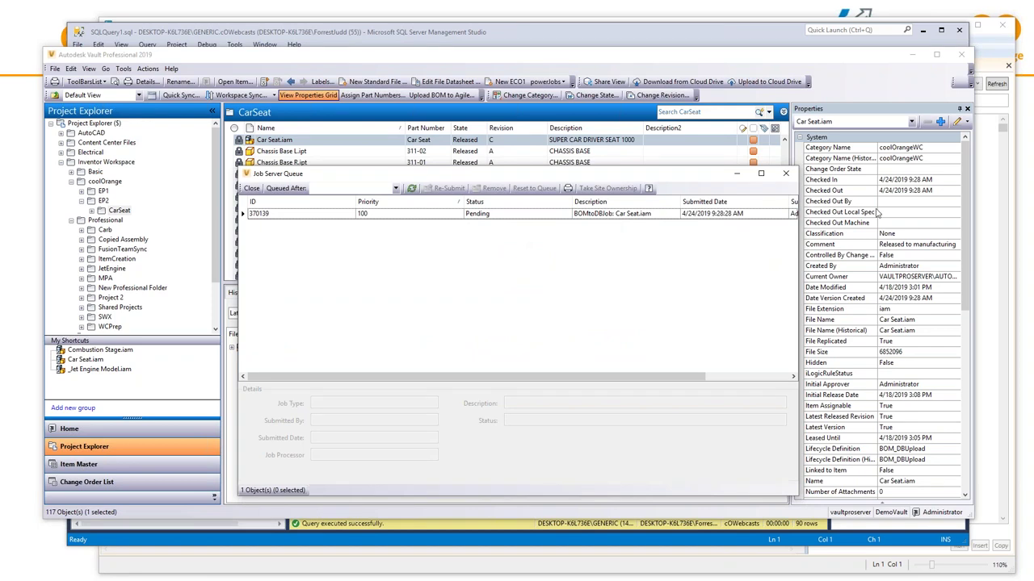
Switch to the powerJobs processor and let it process the queued BOMtoDBJob for Car Seat.iam.
click(544, 98)
click(545, 115)
click(545, 97)
click(547, 115)
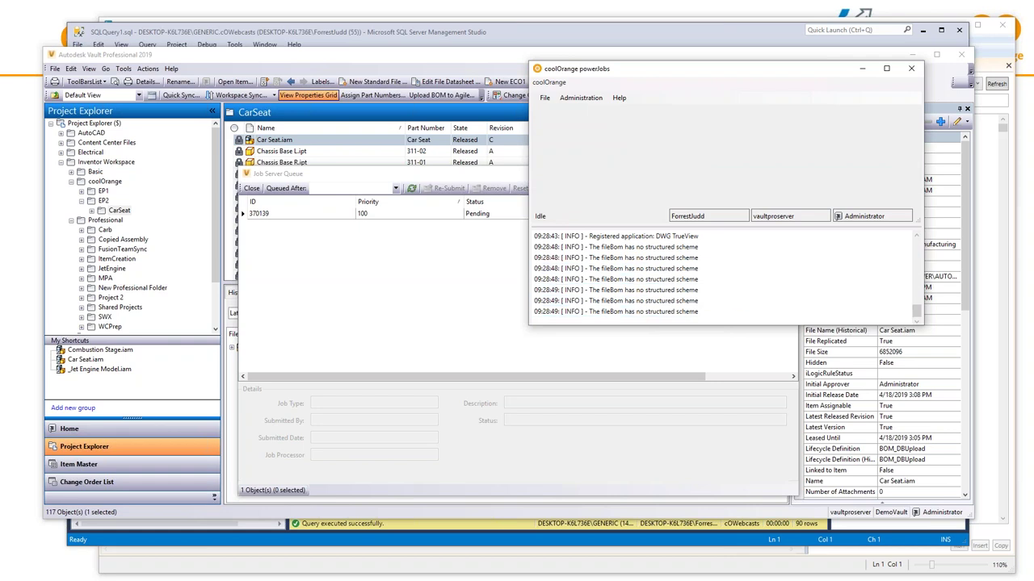
Switch to SQL Server Management Studio, query the top 1000 rows of dbo.BOMTable again and examine the newly uploaded rows.
key(alt+Tab)
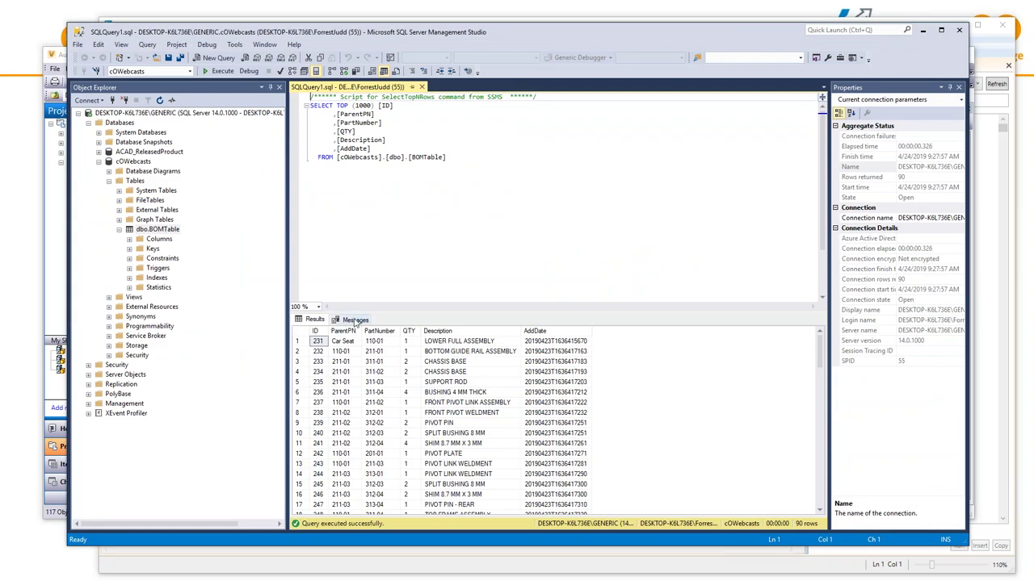
right_click(162, 231)
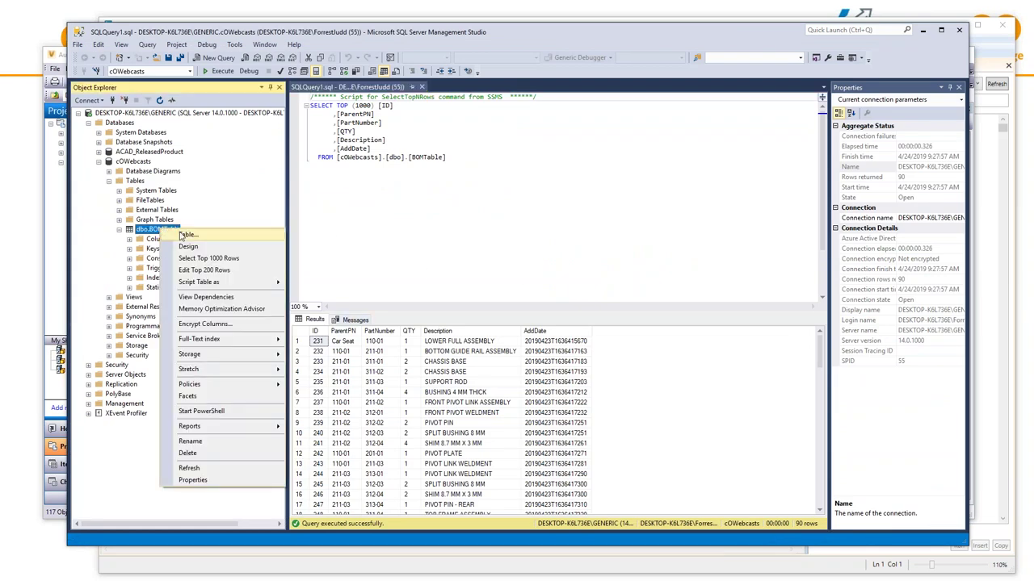
click(212, 259)
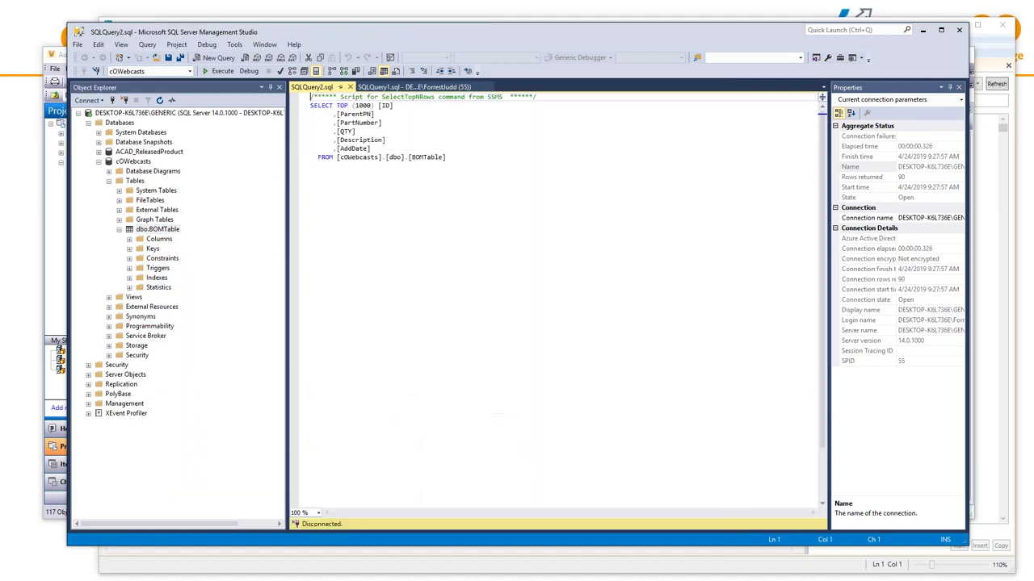
drag(818, 348, 808, 504)
scroll(396, 402, up, 6)
scroll(404, 404, up, 9)
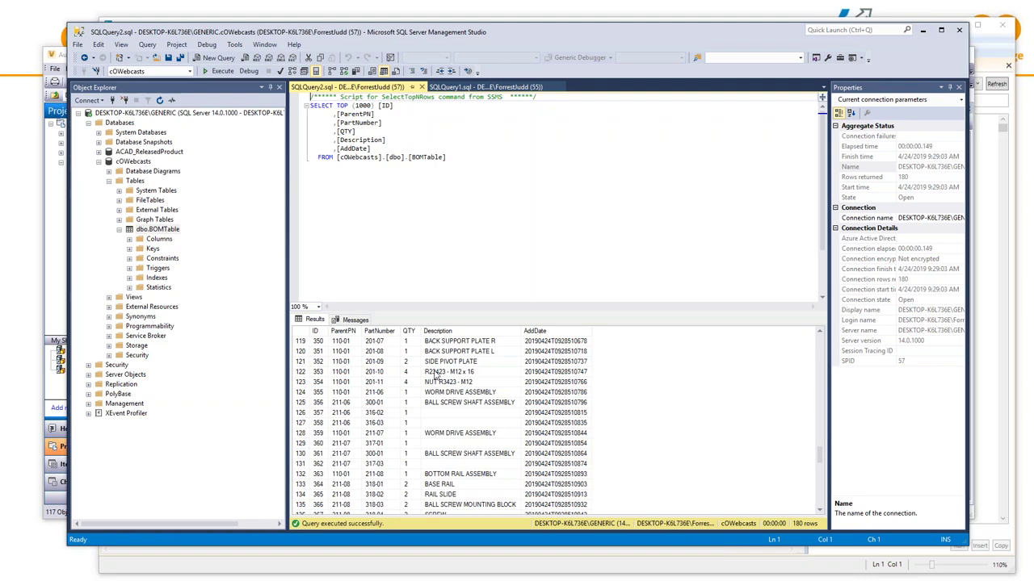
click(35, 211)
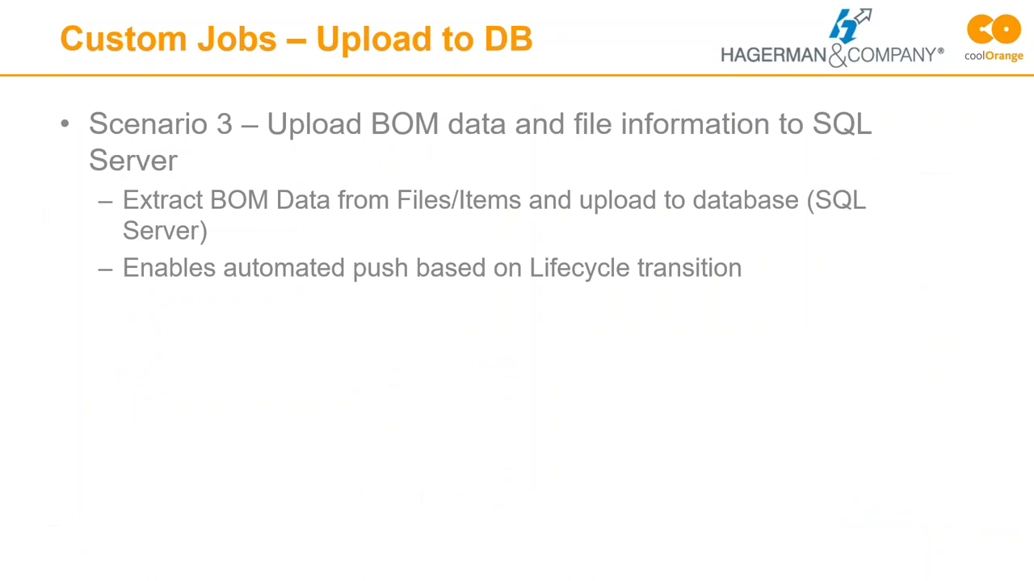
key(Right)
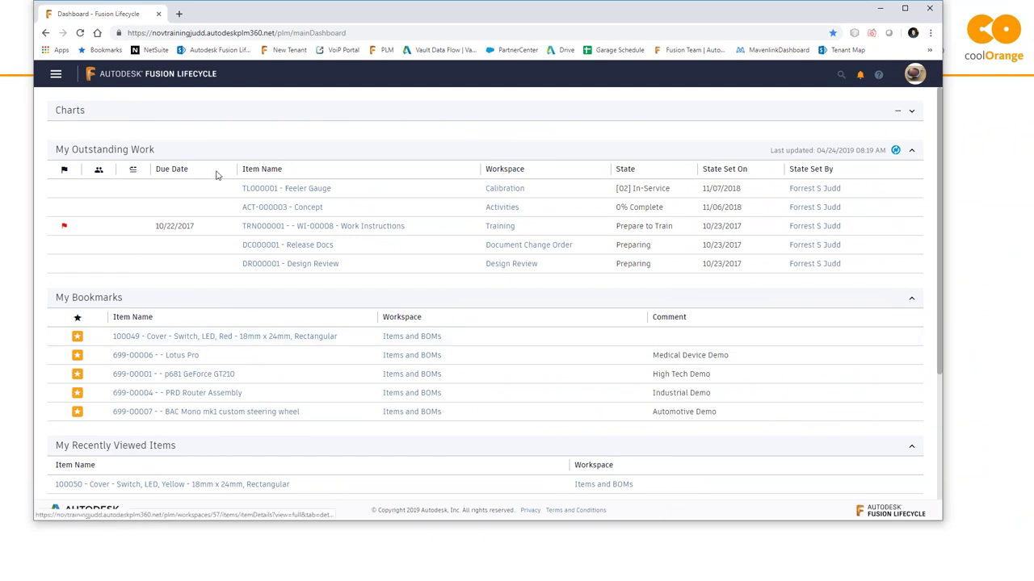
In Fusion Lifecycle, open the bookmarked item 100049 Cover - Switch, LED, Red and check its attachments.
click(196, 337)
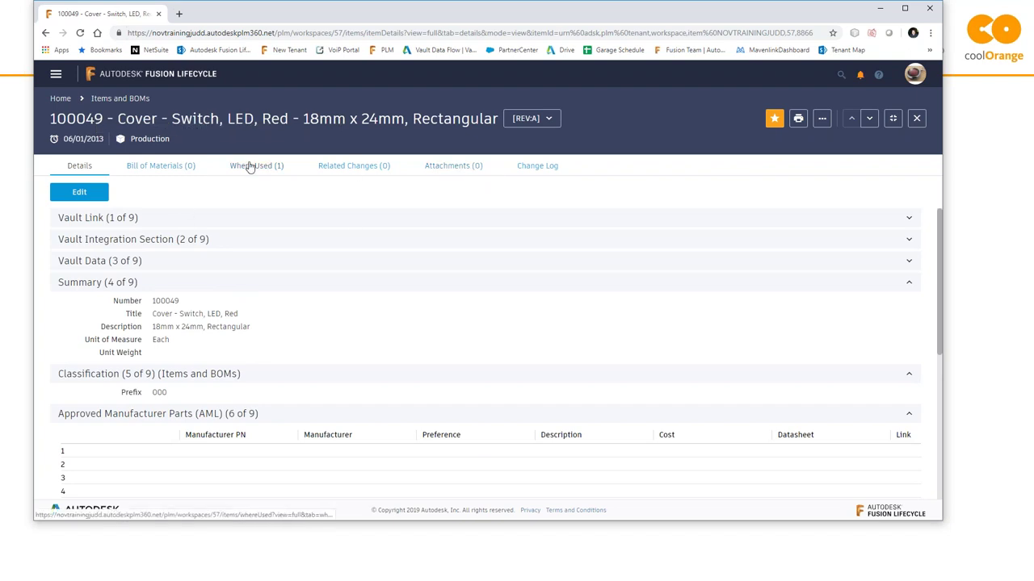
click(470, 166)
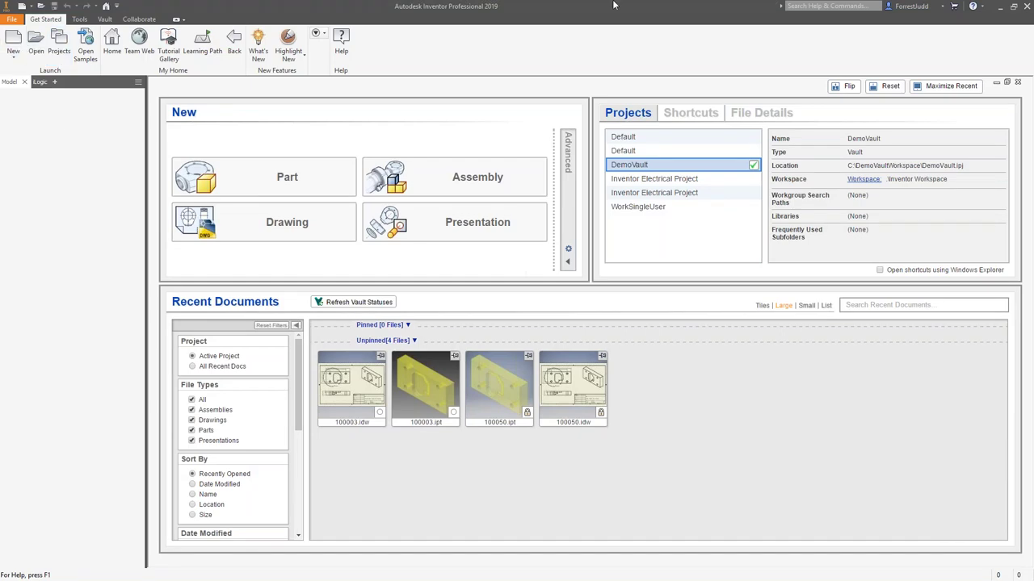
Switch to Inventor, create a new part and disable Data Standard for it.
drag(579, 7, 548, 147)
click(263, 177)
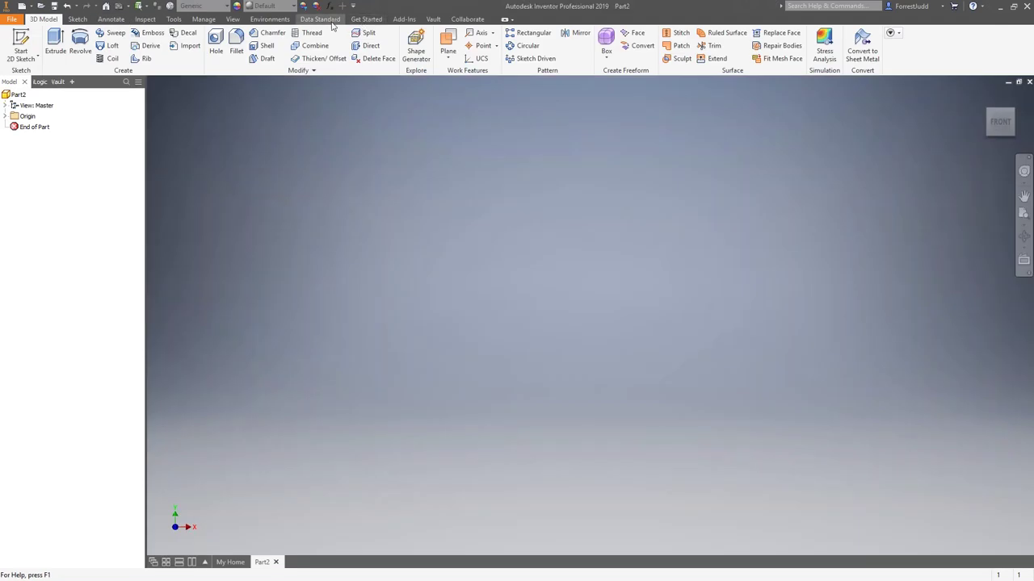
click(320, 18)
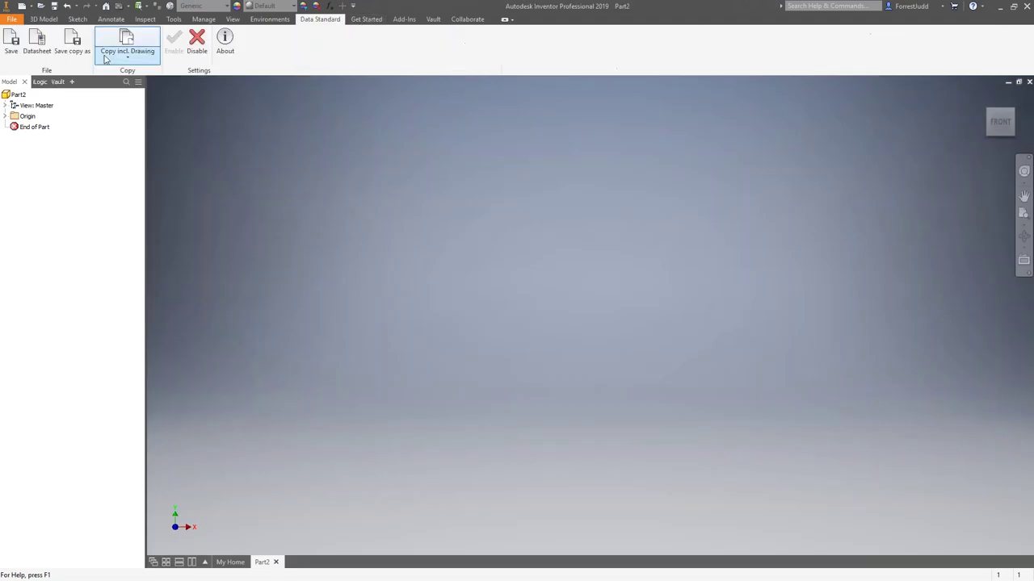
click(197, 45)
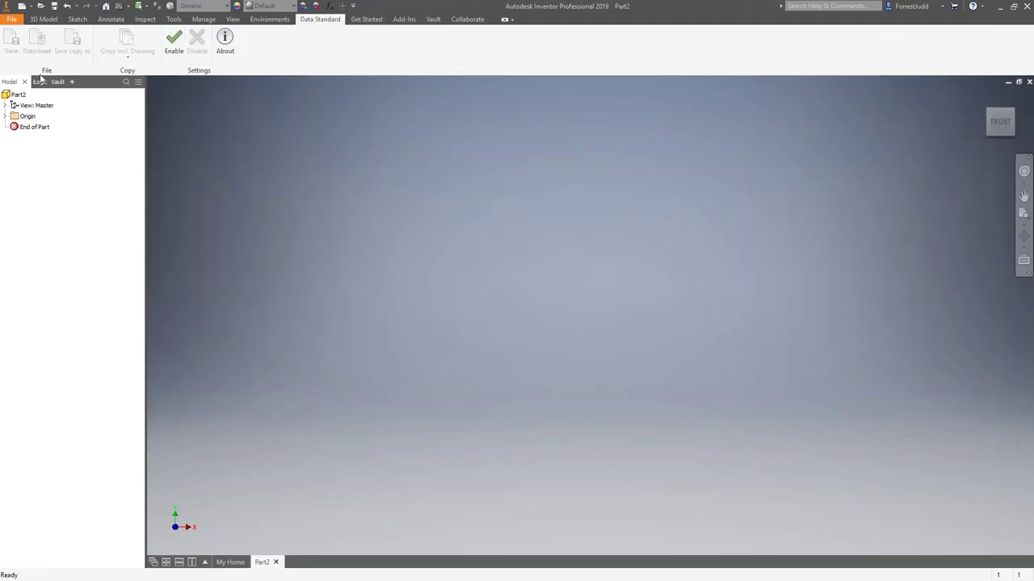
Start a sketch on the front XY plane and draw a 2 by 1 in two-point center rectangle at the origin.
click(44, 18)
click(21, 44)
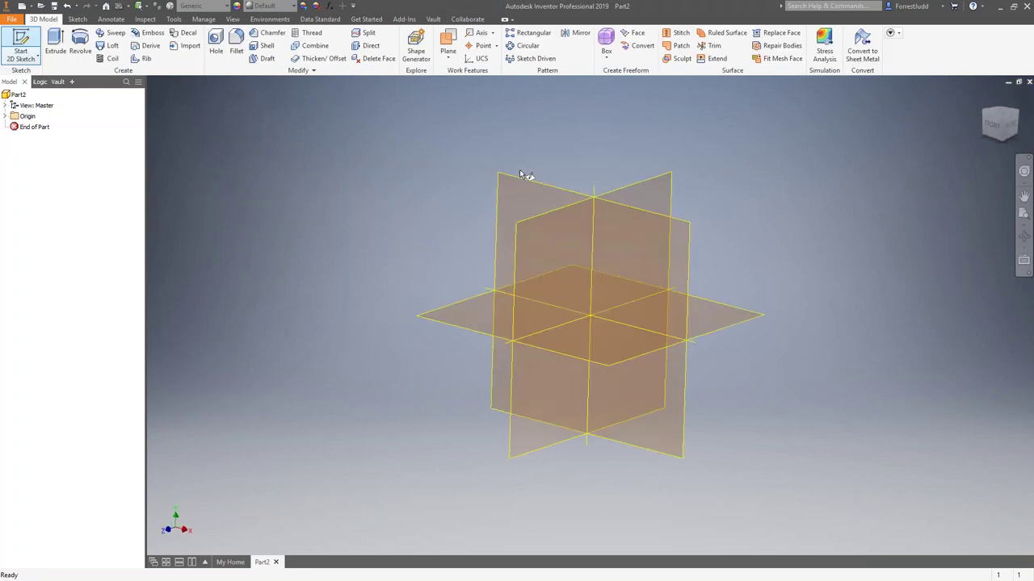
click(169, 131)
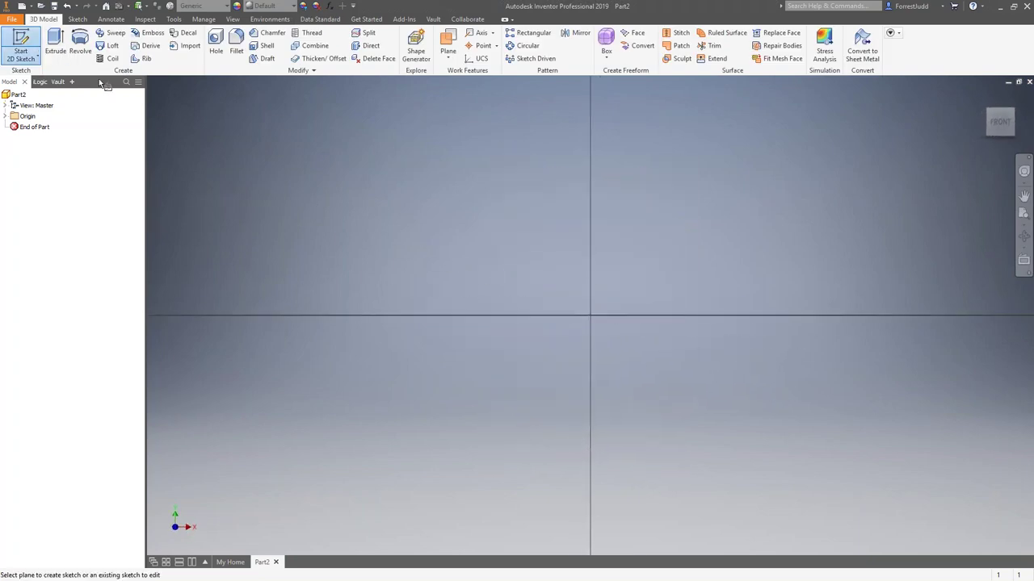
click(137, 56)
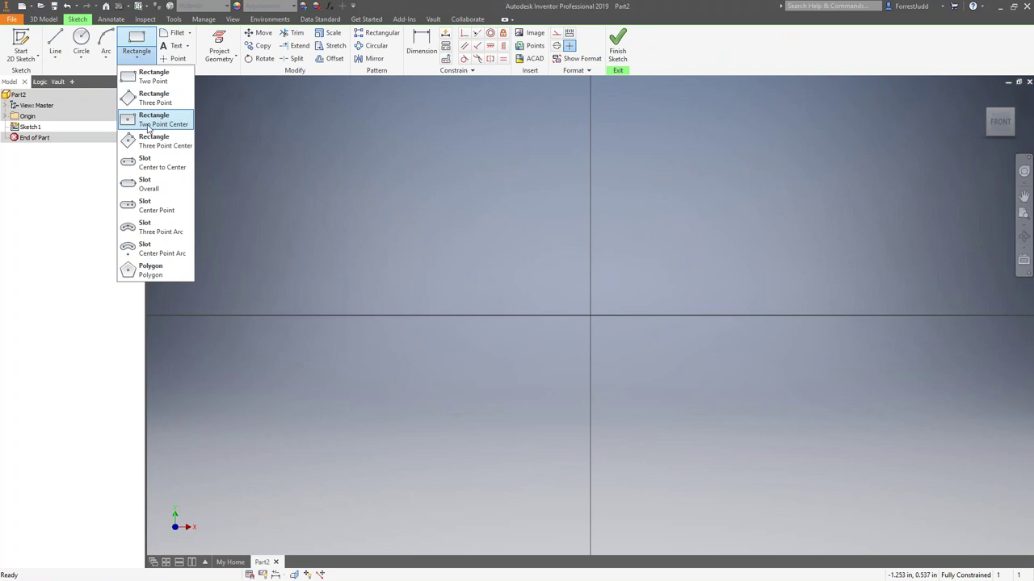
click(157, 123)
click(590, 314)
text(2)
key(Tab)
text(1)
key(Return)
Extrude the rectangle into a solid block.
scroll(707, 211, down, 3)
key(e)
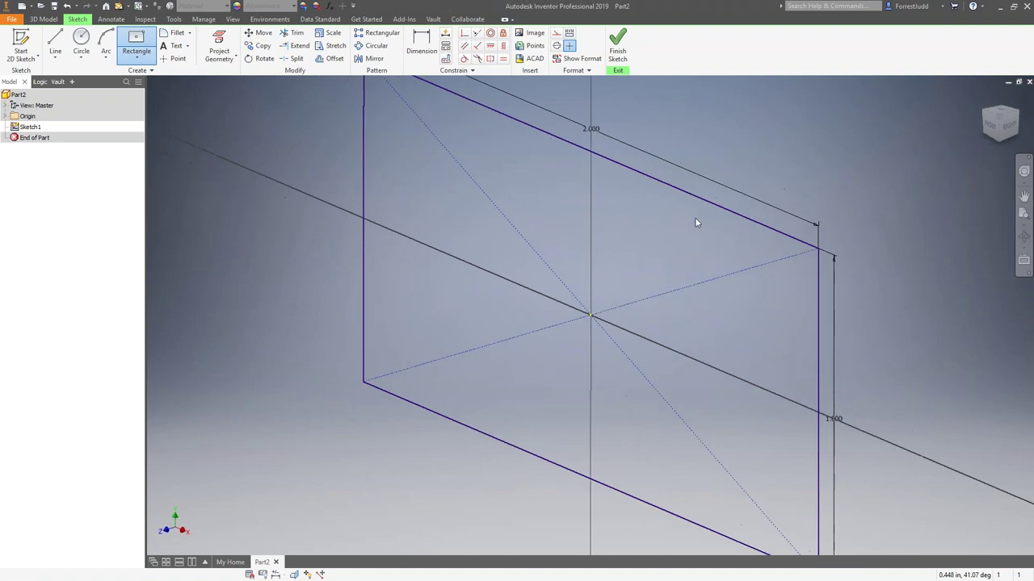
key(Escape)
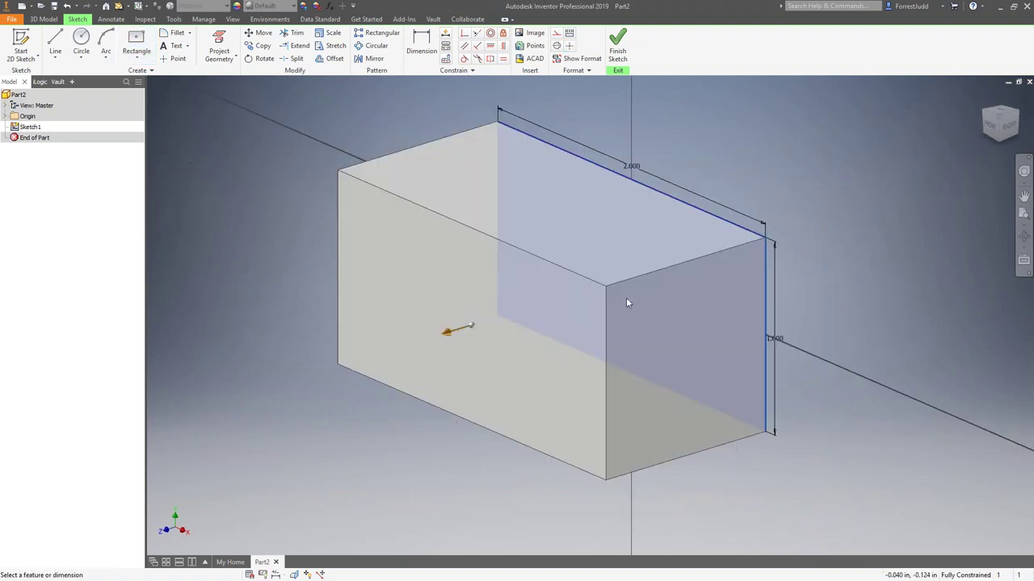
key(Return)
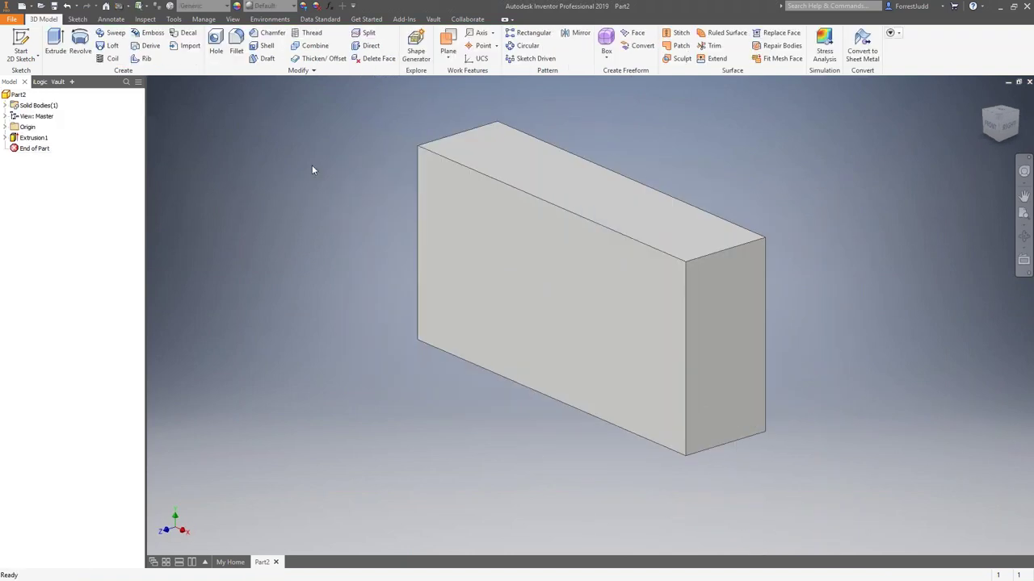
Start a sketch on the block's front face and offset the face outline inward to form a smaller rectangle.
click(529, 262)
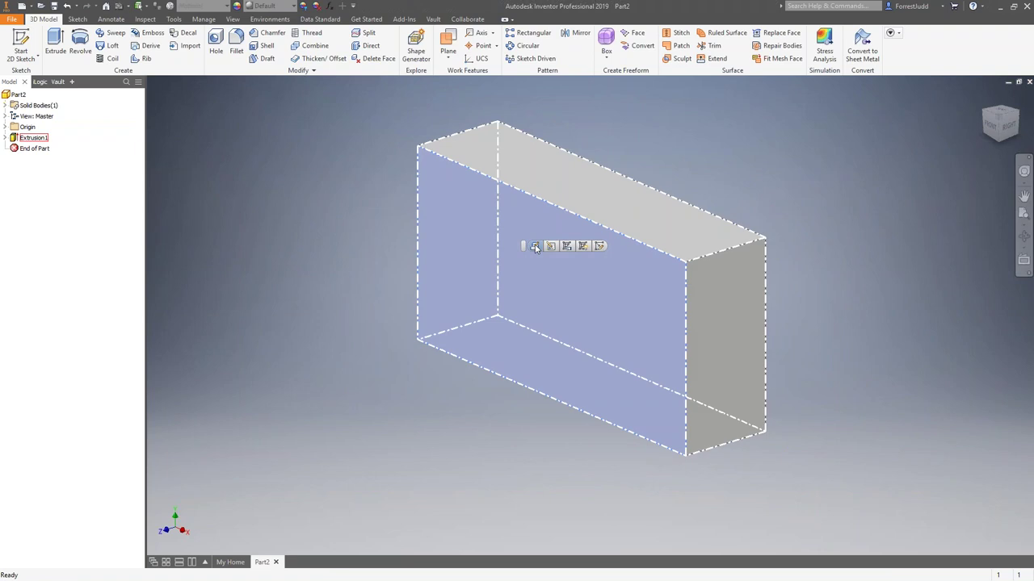
key(s)
click(218, 48)
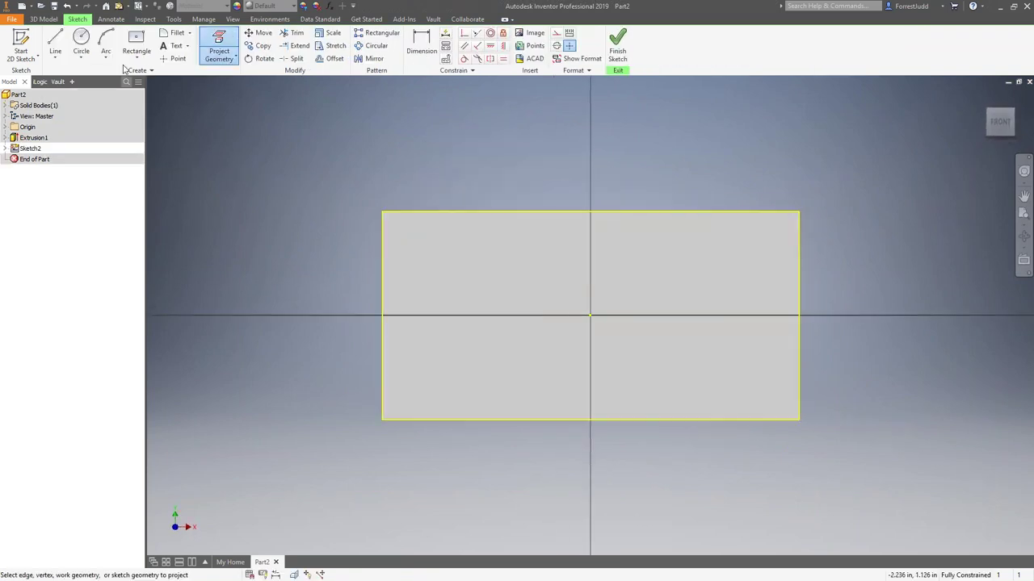
click(137, 40)
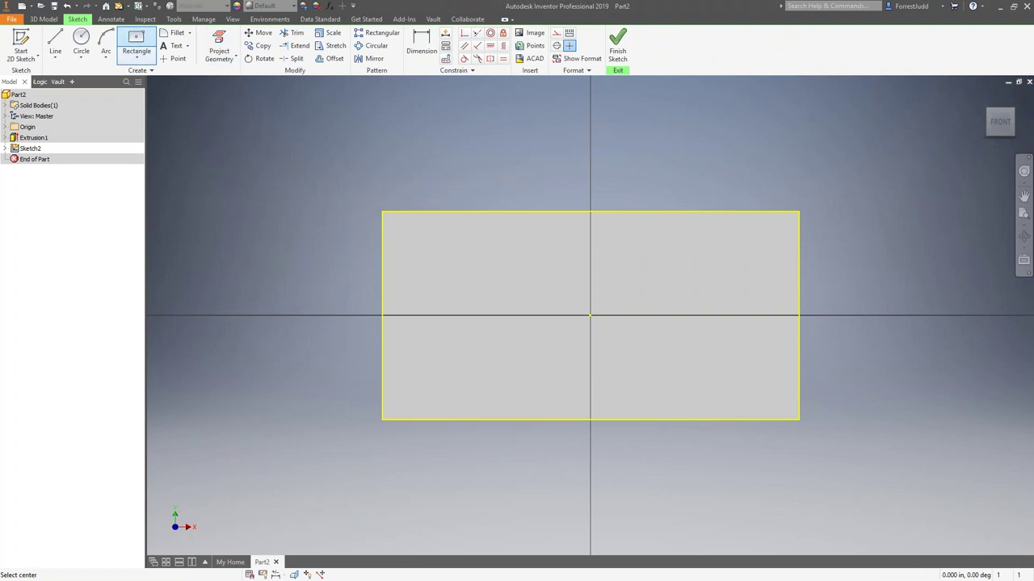
click(333, 58)
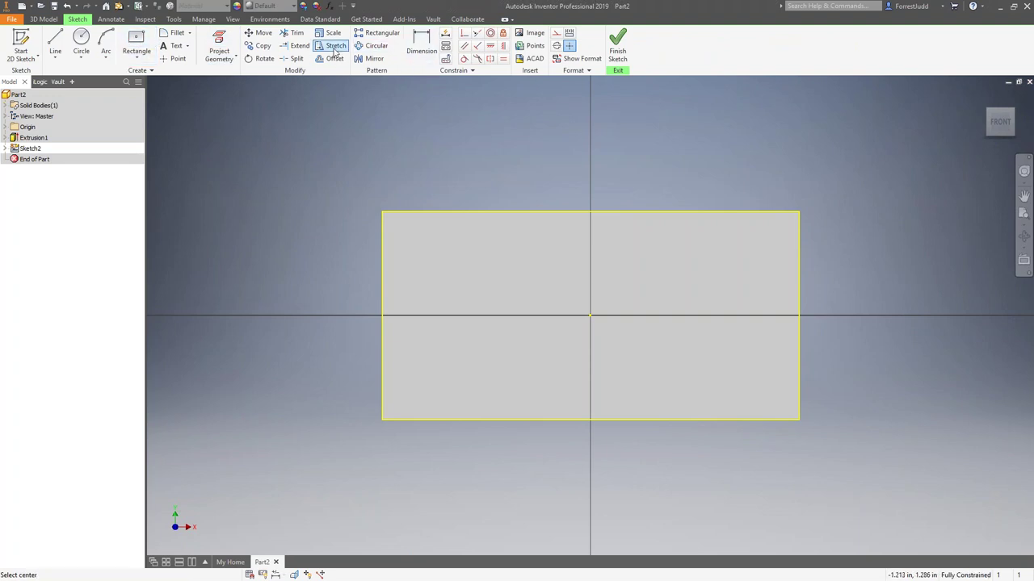
click(476, 213)
click(485, 237)
Extrude only the inner rectangle as a cut into the block, to about half of its depth.
key(e)
click(512, 259)
mouse_move(449, 338)
mouse_down()
mouse_move(530, 303)
mouse_move(450, 334)
mouse_up()
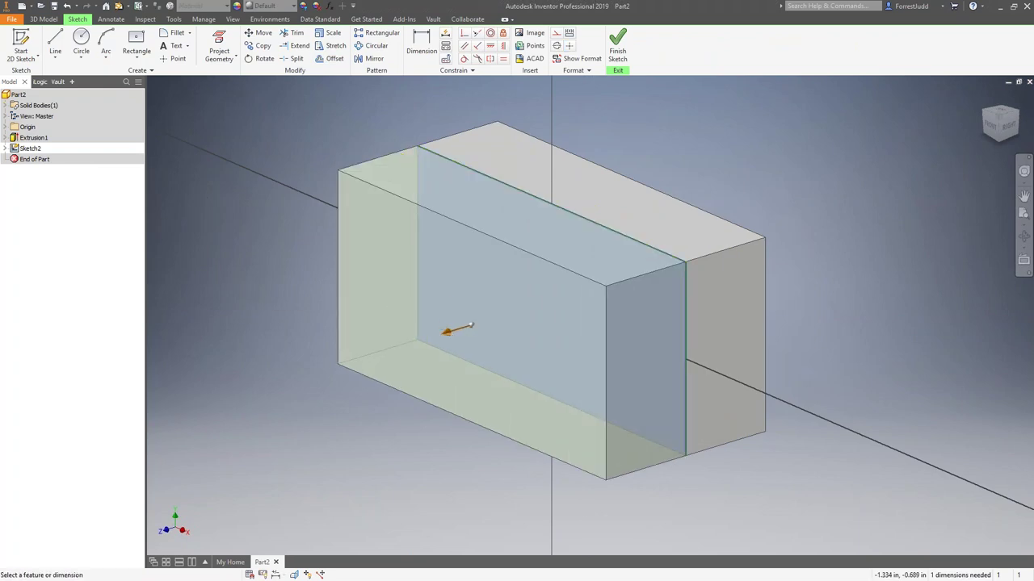
ctrl+click(453, 337)
click(500, 264)
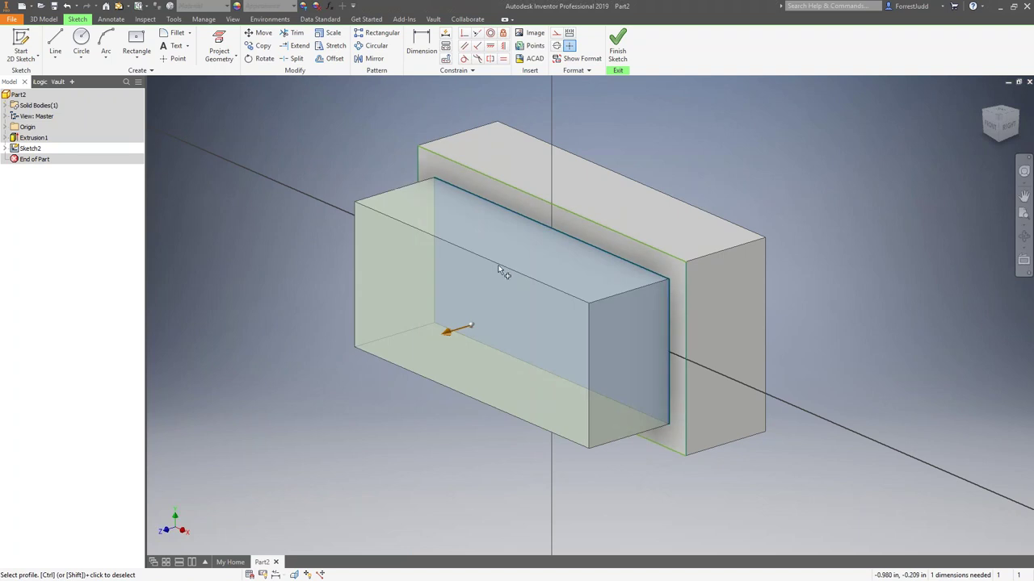
drag(469, 326, 573, 287)
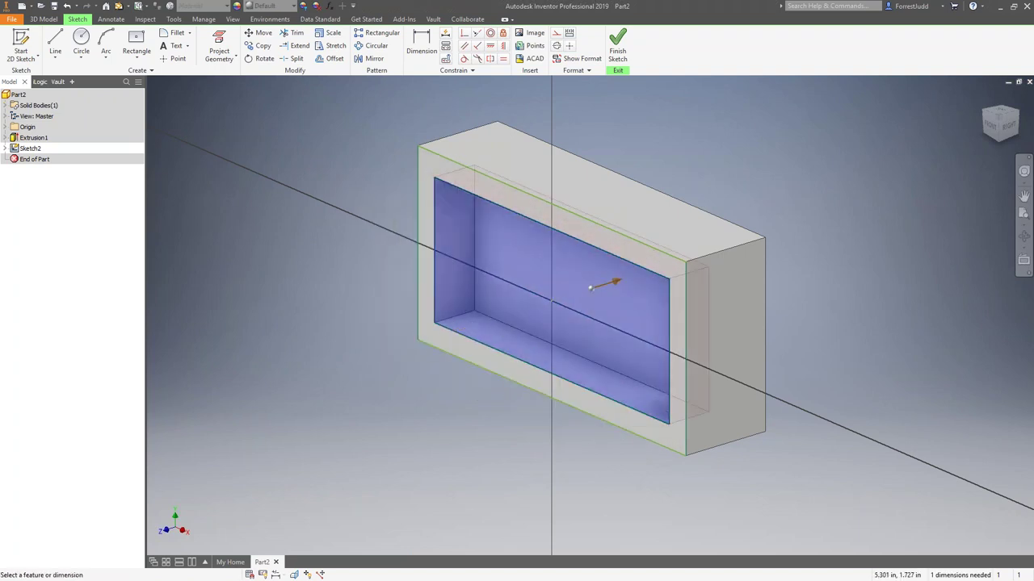
key(Return)
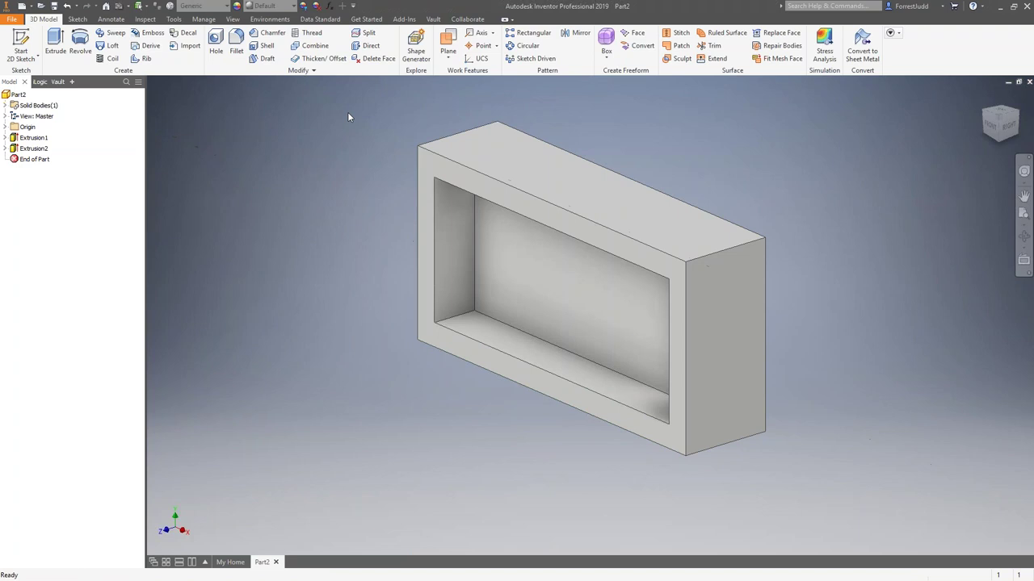
Apply the Clear - Blue appearance to the part.
click(294, 8)
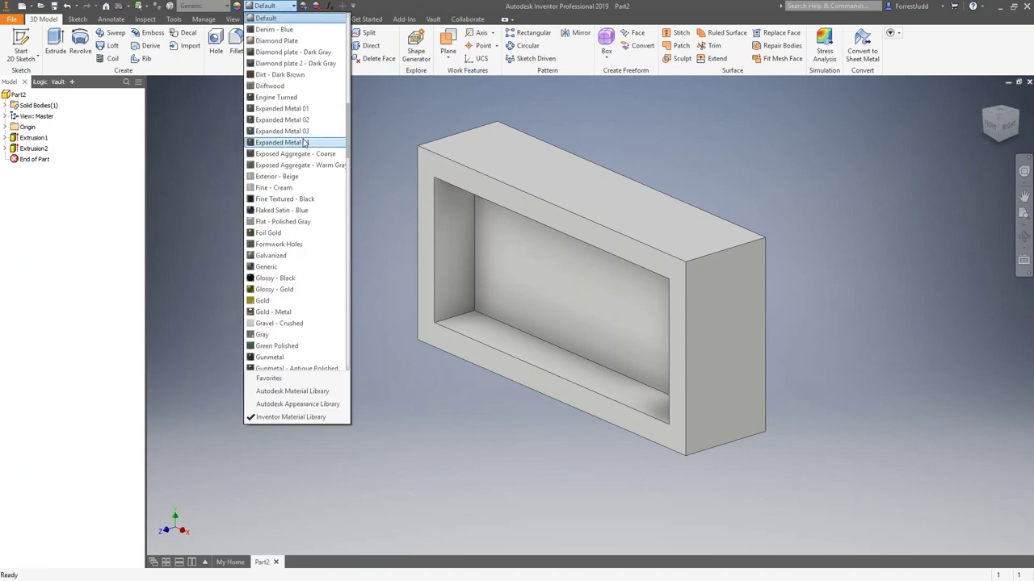
scroll(305, 143, up, 6)
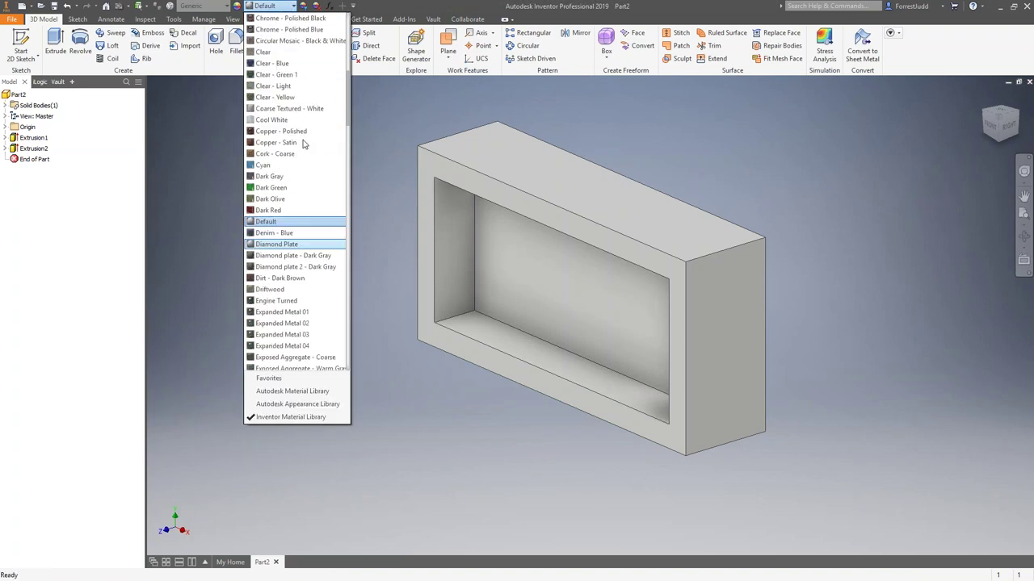
scroll(305, 143, up, 1)
click(291, 97)
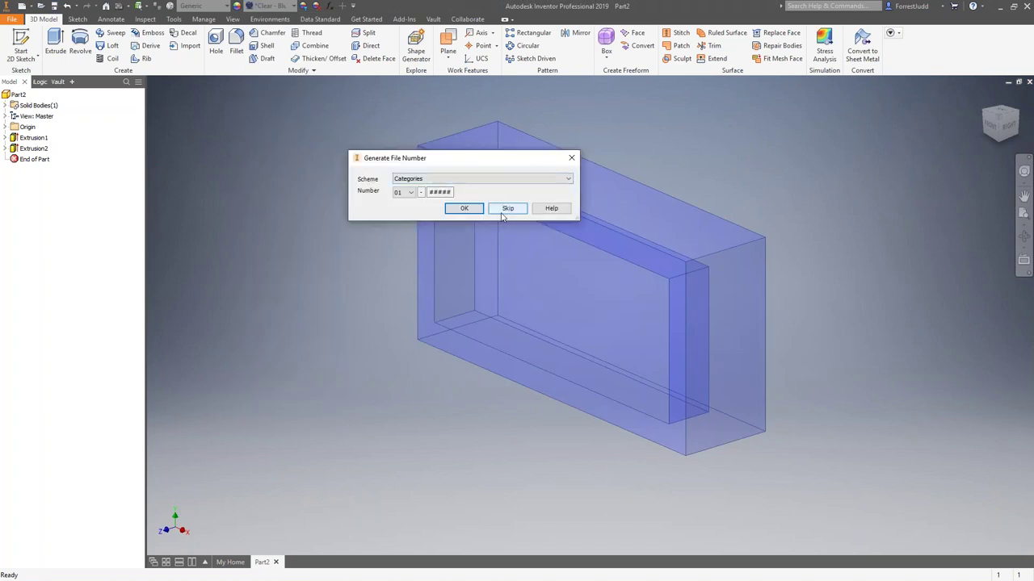
Save the part as 100049 in the EP2 folder, skipping the automatic file numbering.
click(504, 208)
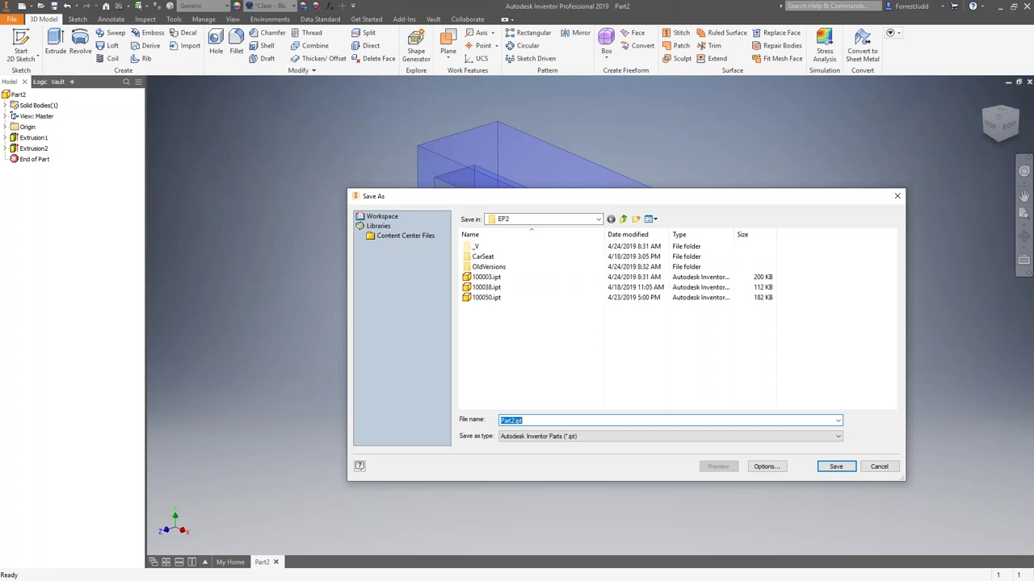
text(100049)
key(Return)
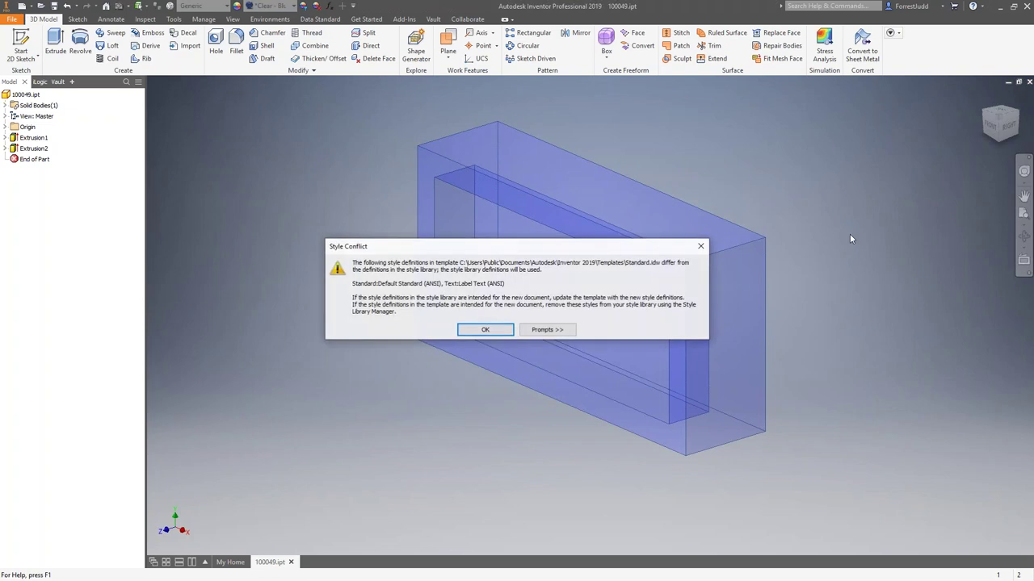
Create a new drawing from the Standard.idw template and set its sheet size to B.
click(466, 327)
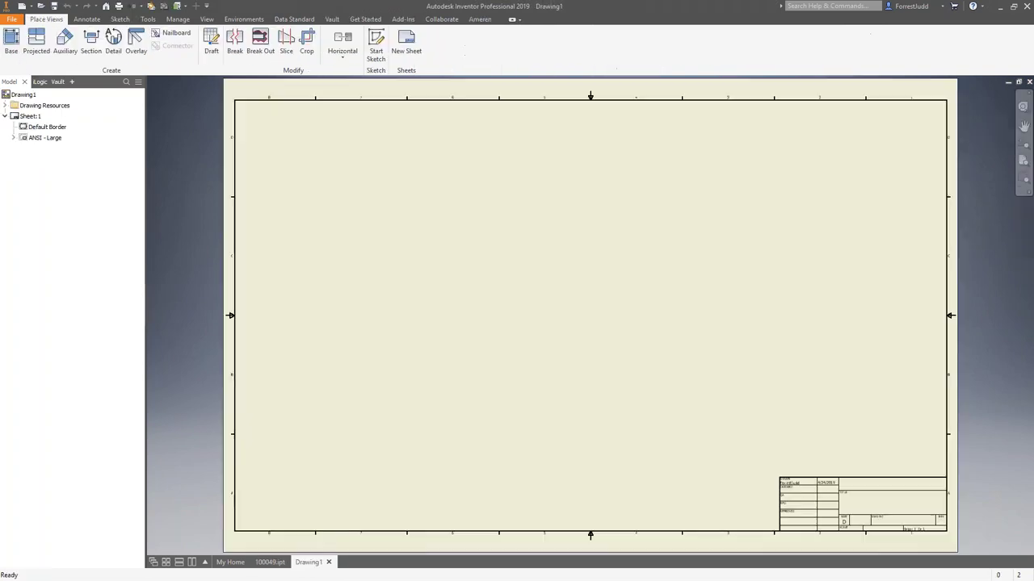
click(12, 44)
key(Escape)
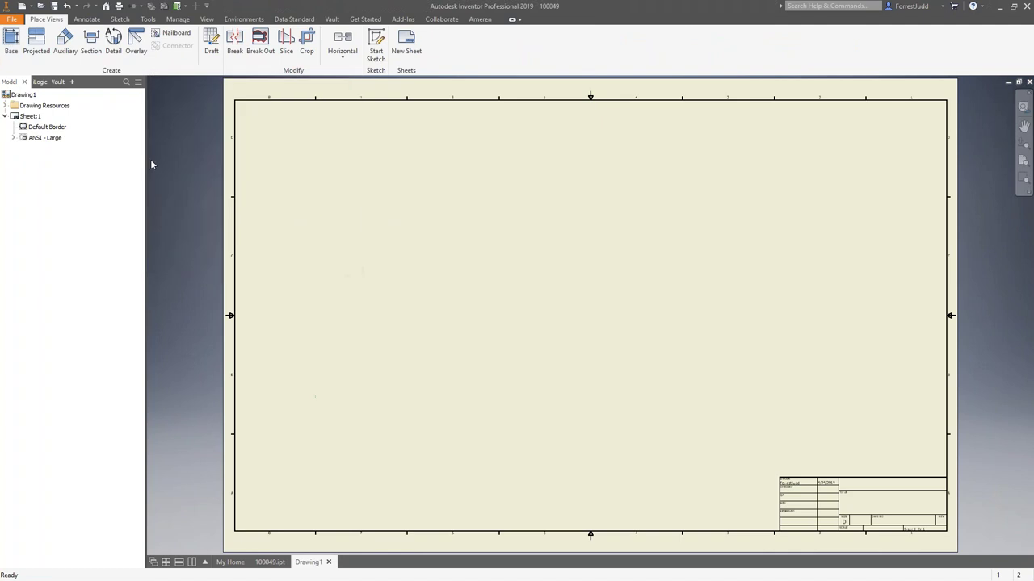
right_click(32, 116)
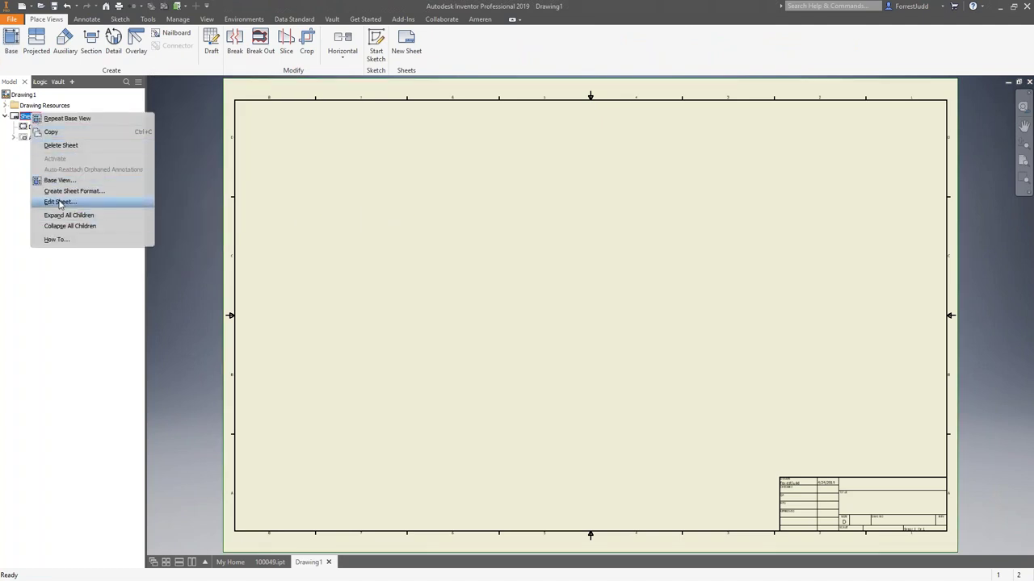
click(59, 202)
click(203, 150)
click(186, 166)
click(261, 236)
Place a front base view of 100049.ipt at scale 2 on the left half of the sheet.
click(11, 40)
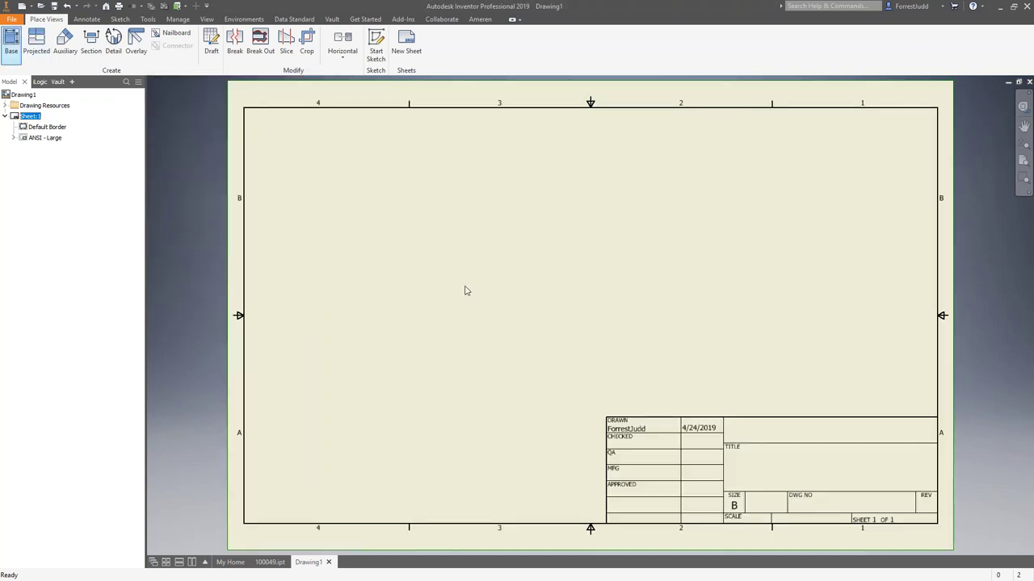
click(303, 239)
text(2)
click(286, 264)
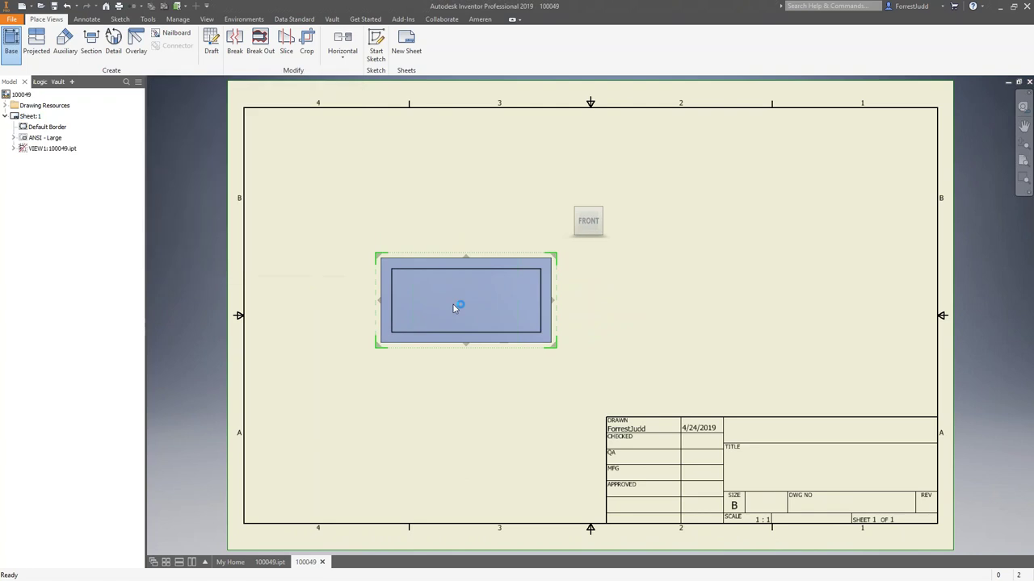
drag(440, 257, 413, 279)
Create a projected top view above the front view.
key(p)
click(411, 326)
right_click(440, 218)
click(476, 269)
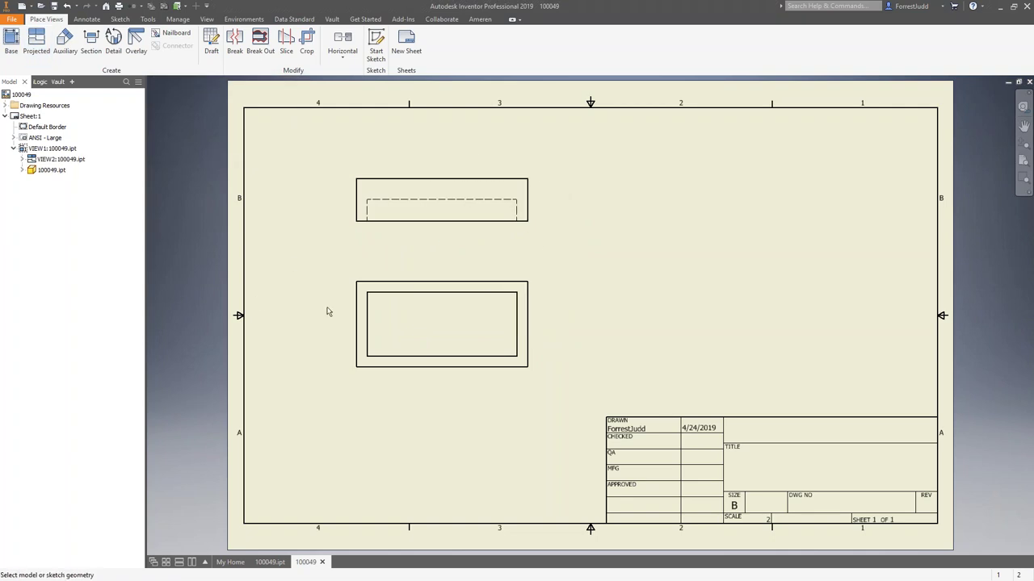
Dimension the front view's overall height and the distances from its top edge to the pocket's upper and lower edges.
click(357, 316)
click(306, 324)
click(436, 282)
click(437, 293)
click(335, 274)
click(368, 282)
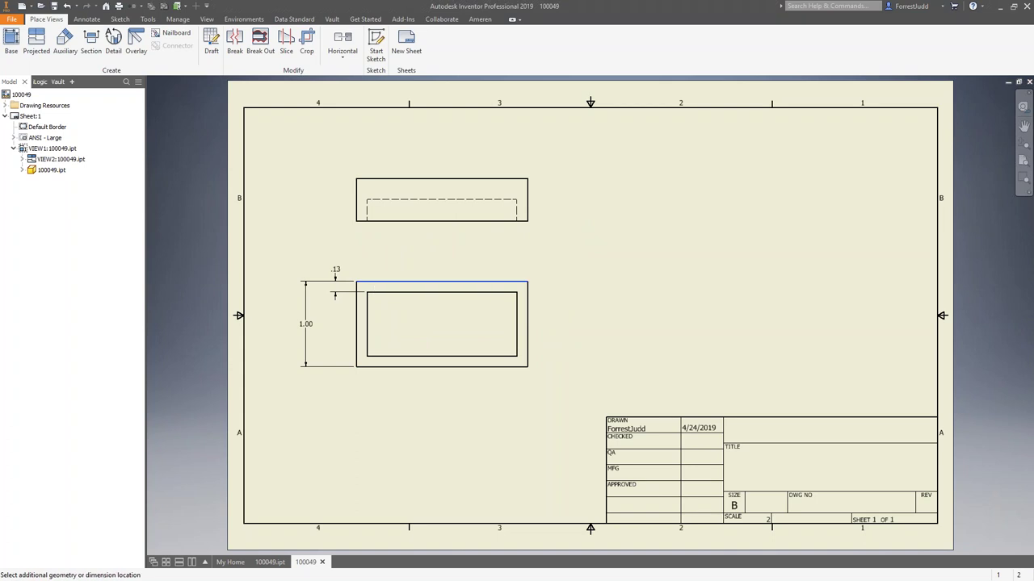
click(388, 356)
click(326, 319)
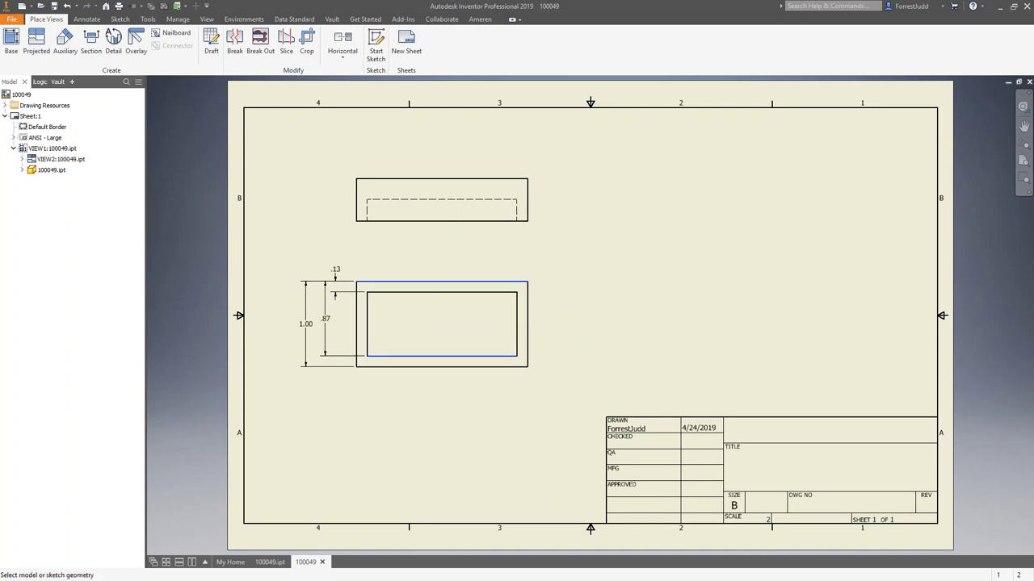
Dimension the top view's overall depth and save the drawing as 100049.idw.
click(357, 192)
right_click(487, 240)
click(533, 243)
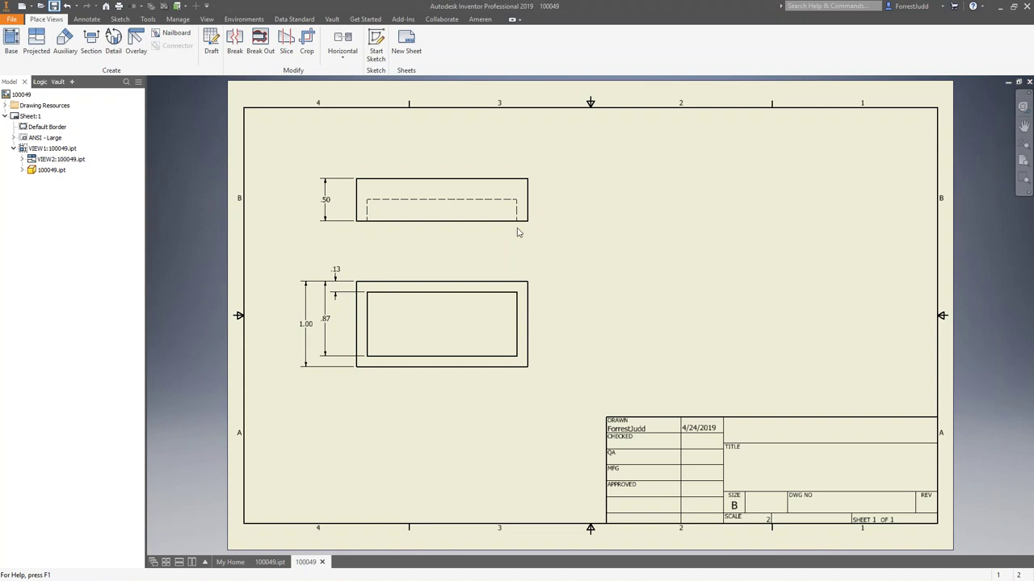
key(ctrl+s)
click(837, 469)
Close 100049.ipt and check the drawing 100049.idw in to the vault together with its part.
click(57, 82)
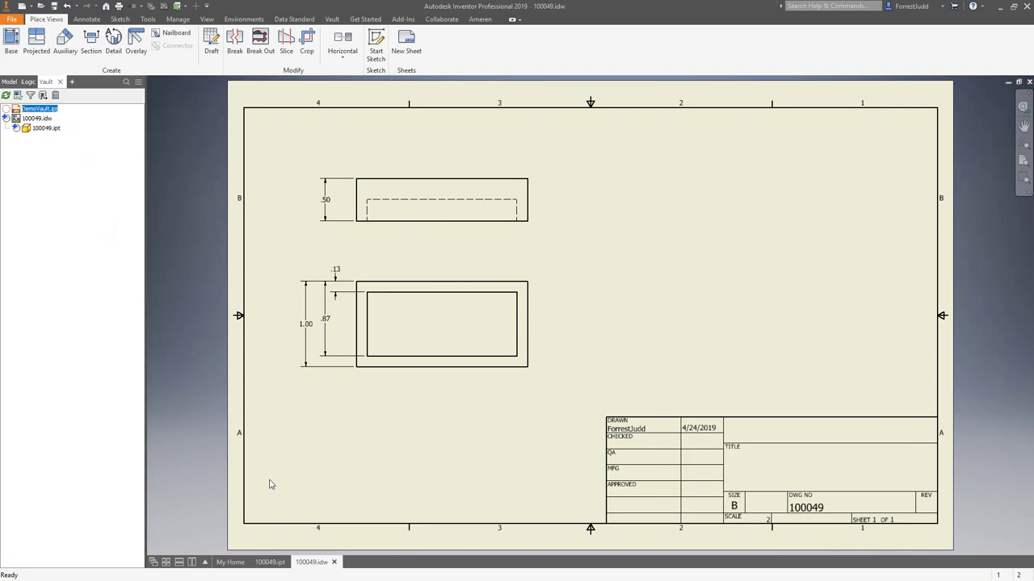
click(268, 562)
click(290, 562)
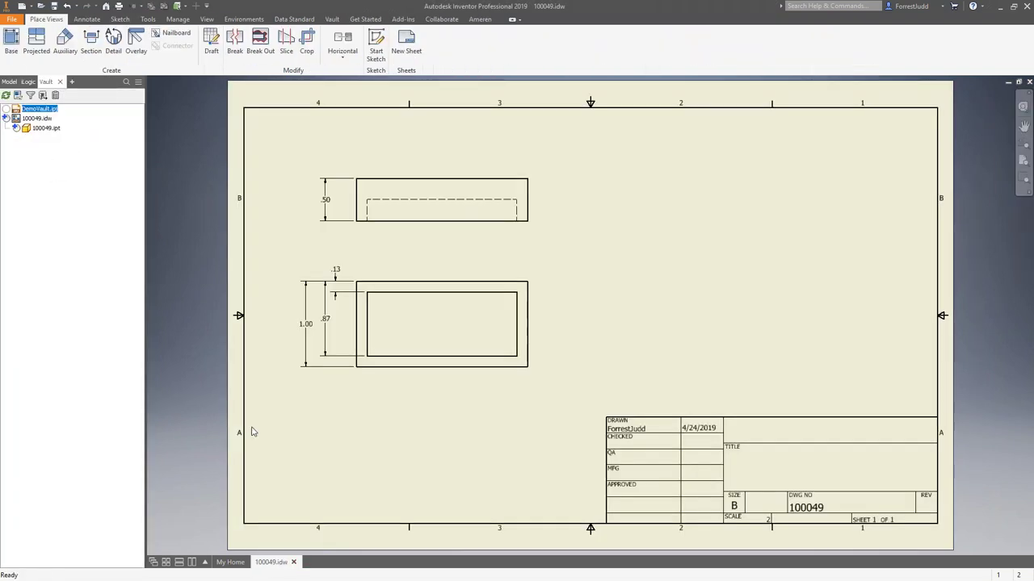
right_click(37, 119)
click(64, 185)
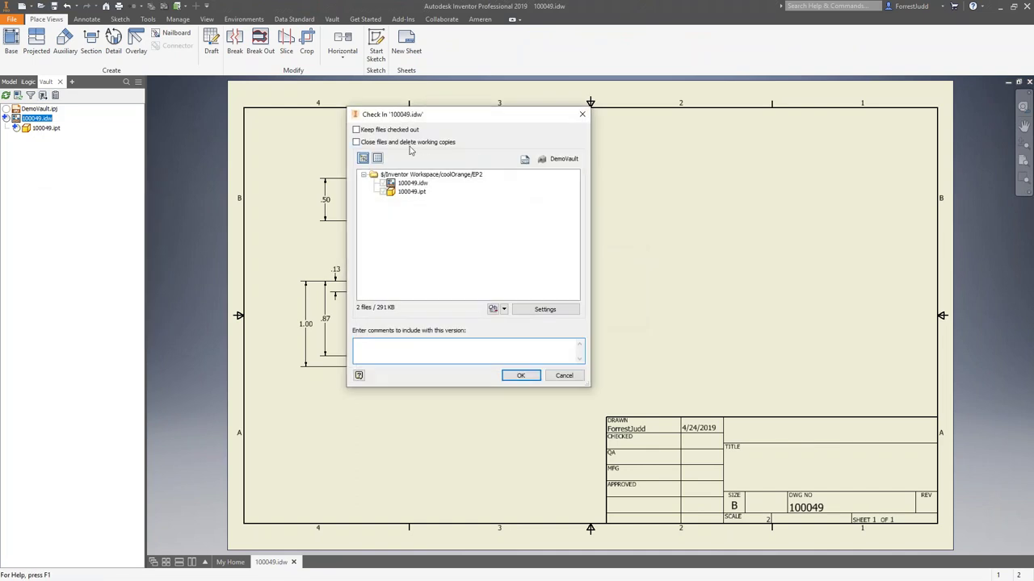
click(521, 375)
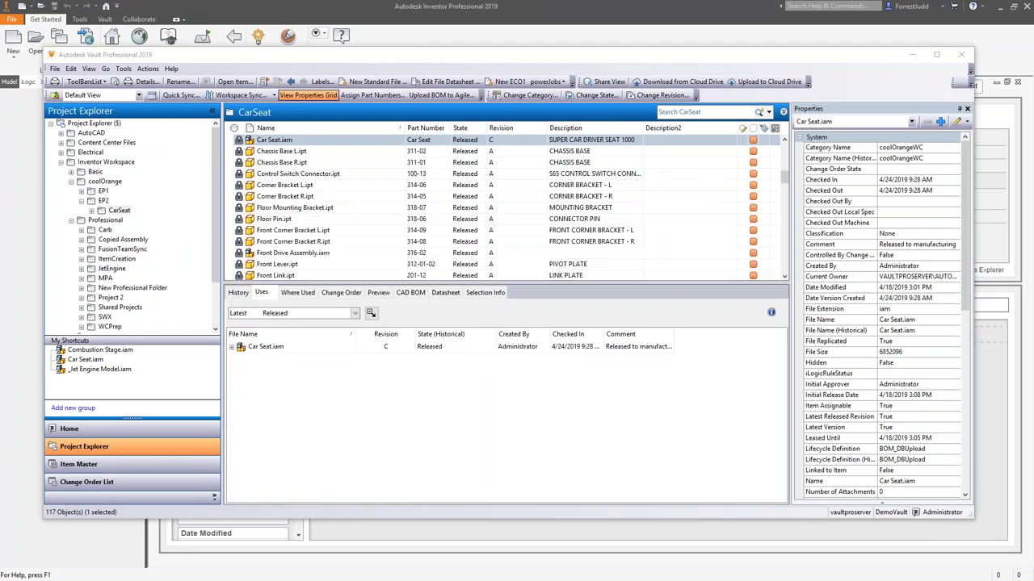
In Vault, change the category of 100049.idw and 100049.ipt in the EP2 folder to coolOrangeWC.
click(103, 200)
scroll(315, 238, down, 1)
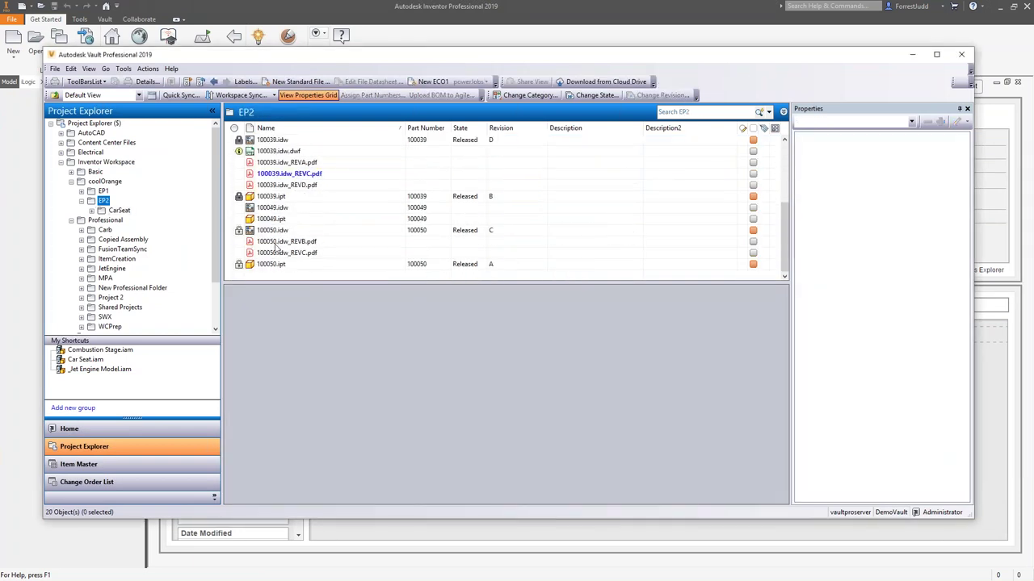
click(273, 211)
shift+click(272, 219)
right_click(272, 213)
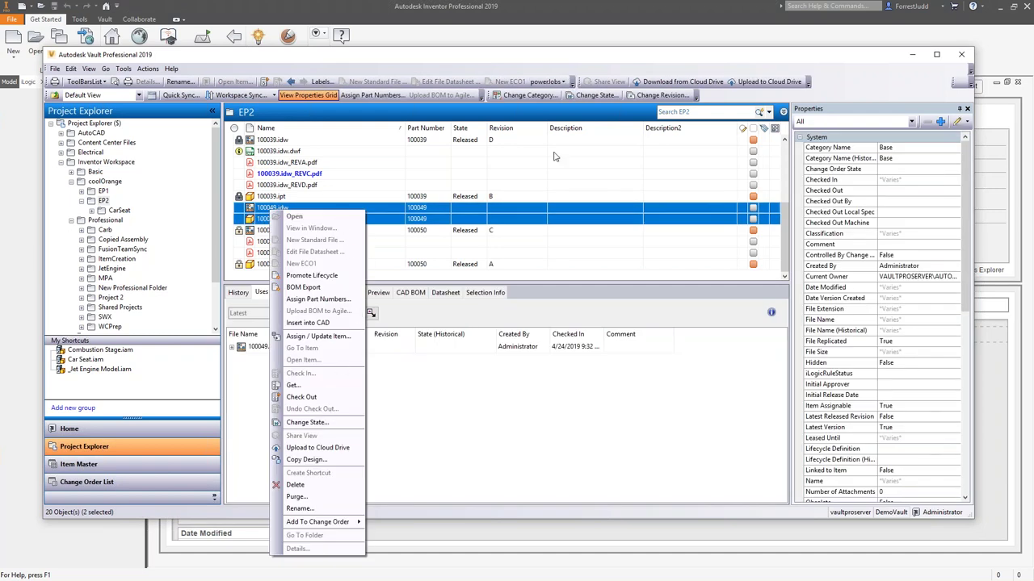
click(530, 95)
click(634, 157)
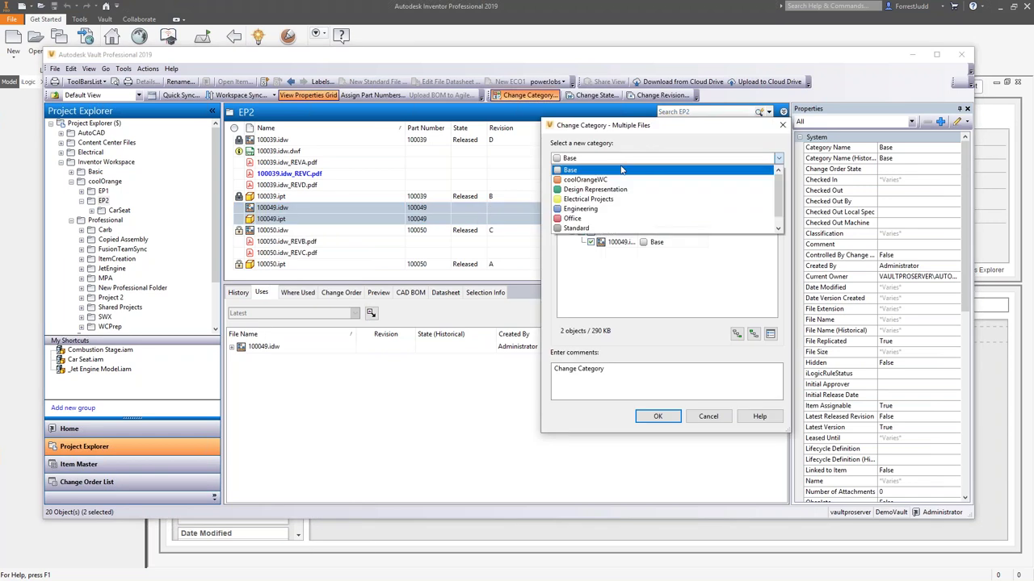
click(622, 177)
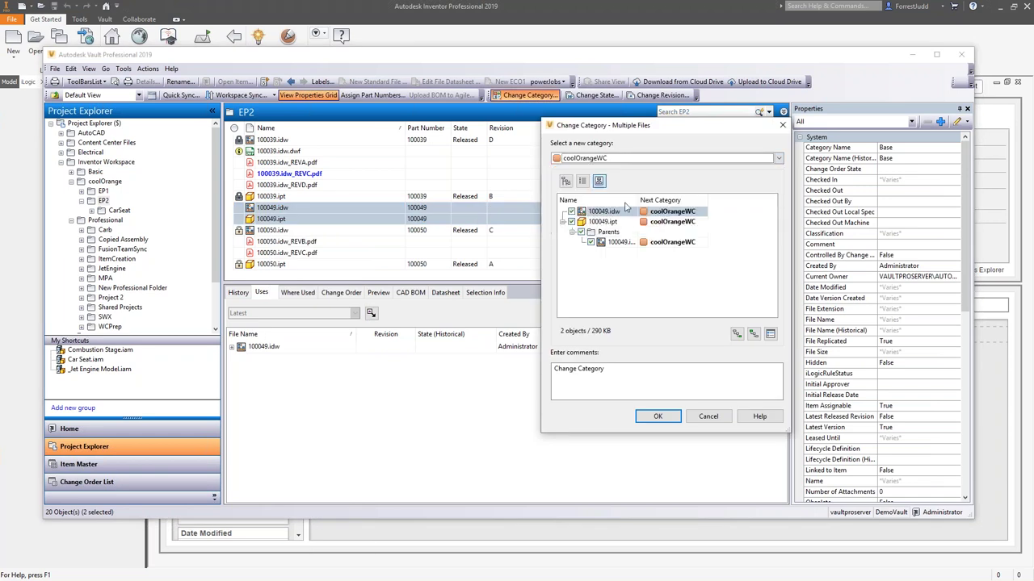
click(658, 416)
Assign the Basic Release Process lifecycle to 100049.ipt with the state Work in Progress.
click(281, 218)
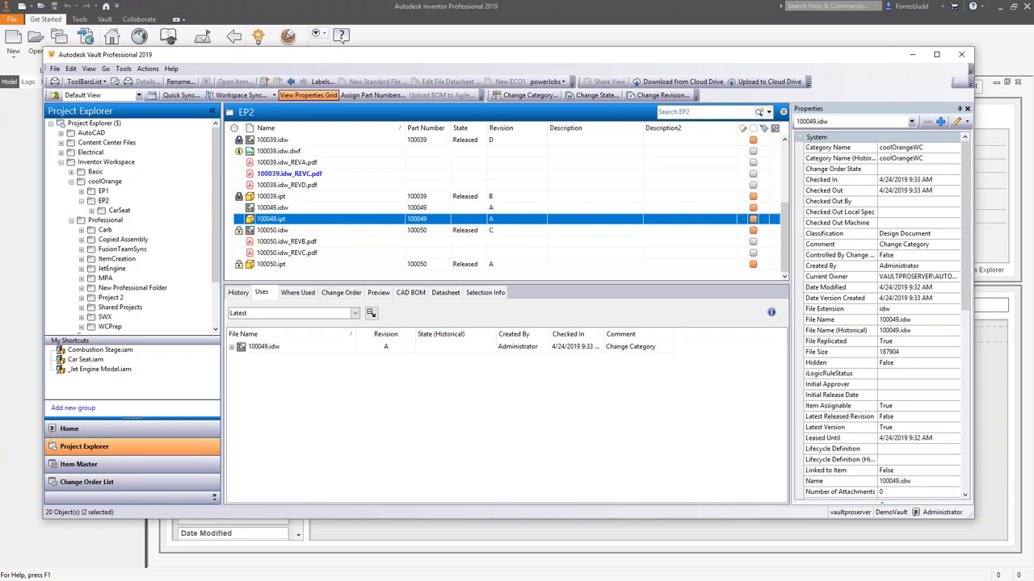
click(596, 95)
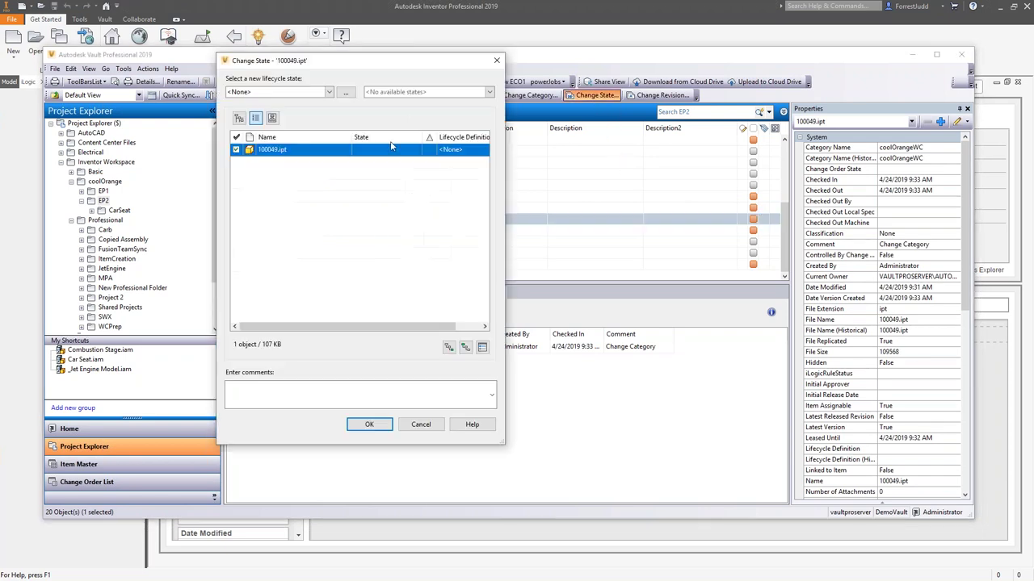
click(345, 92)
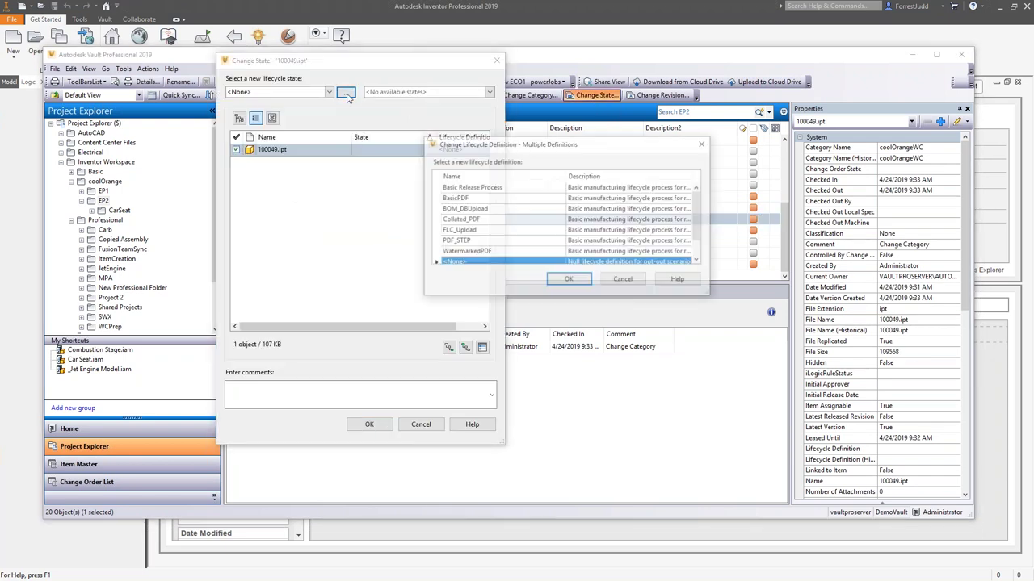
click(474, 188)
click(568, 280)
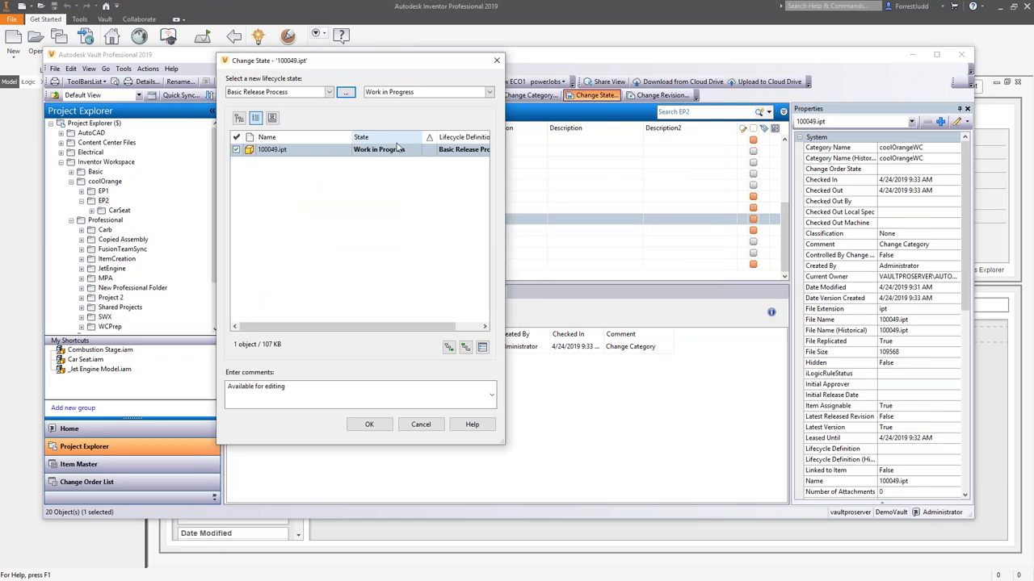
click(368, 424)
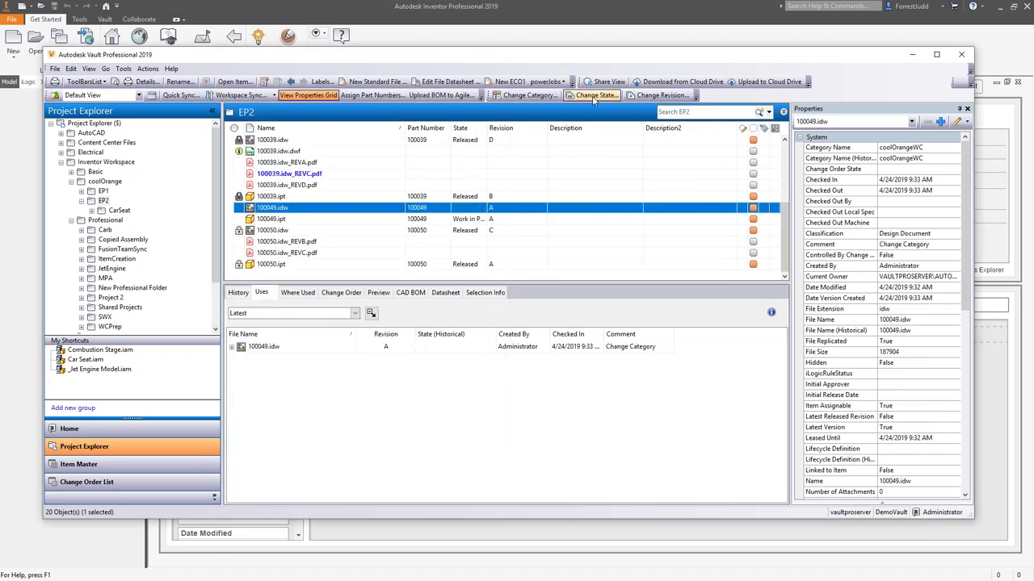
Assign the FLC_Upload lifecycle definition to 100049.idw with the state Work in Progress.
click(345, 91)
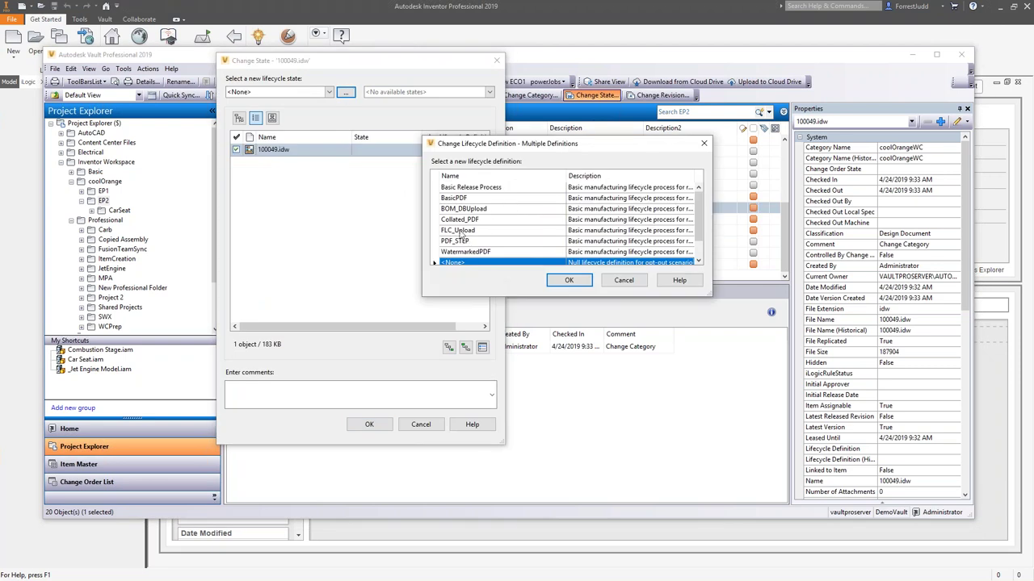
click(460, 231)
click(569, 280)
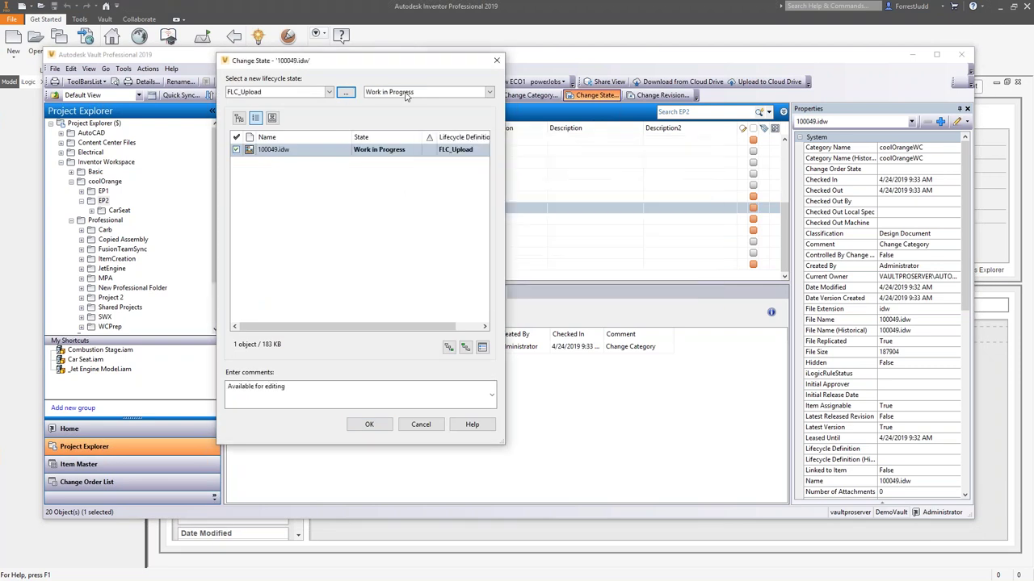
click(378, 424)
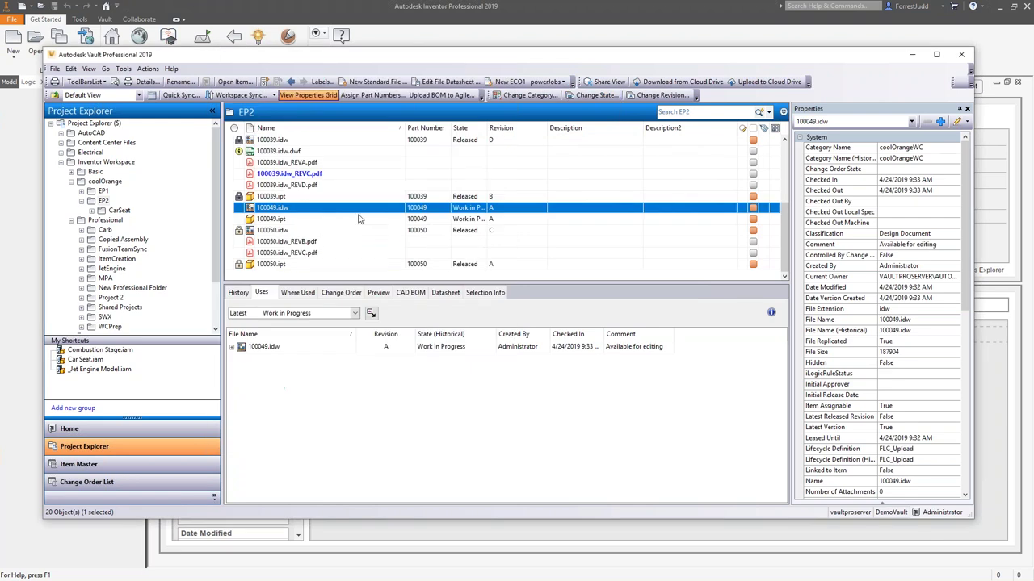
Change the lifecycle state of both 100049.idw and 100049.ipt to Released.
ctrl+click(278, 219)
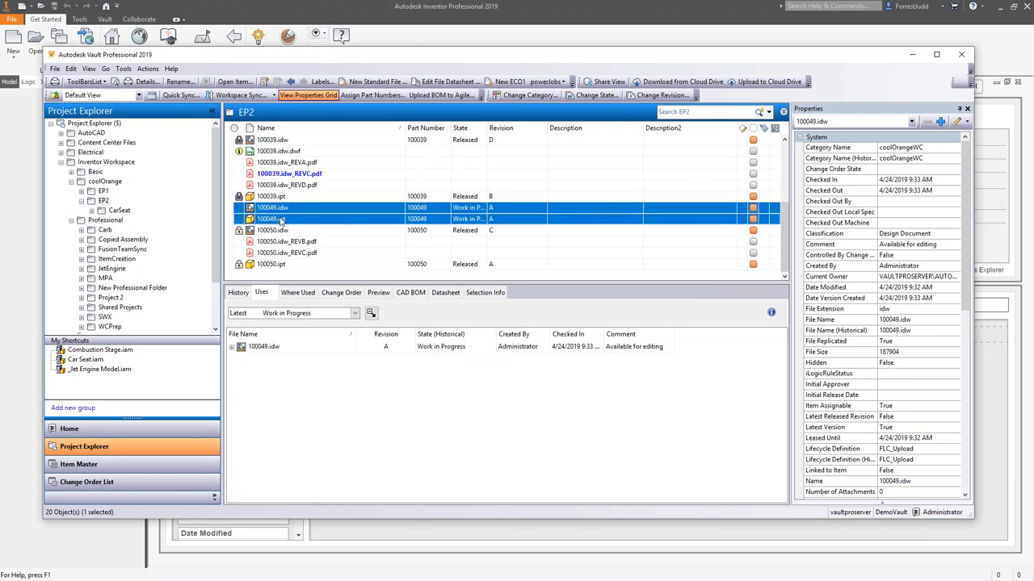
click(594, 96)
click(386, 149)
click(368, 179)
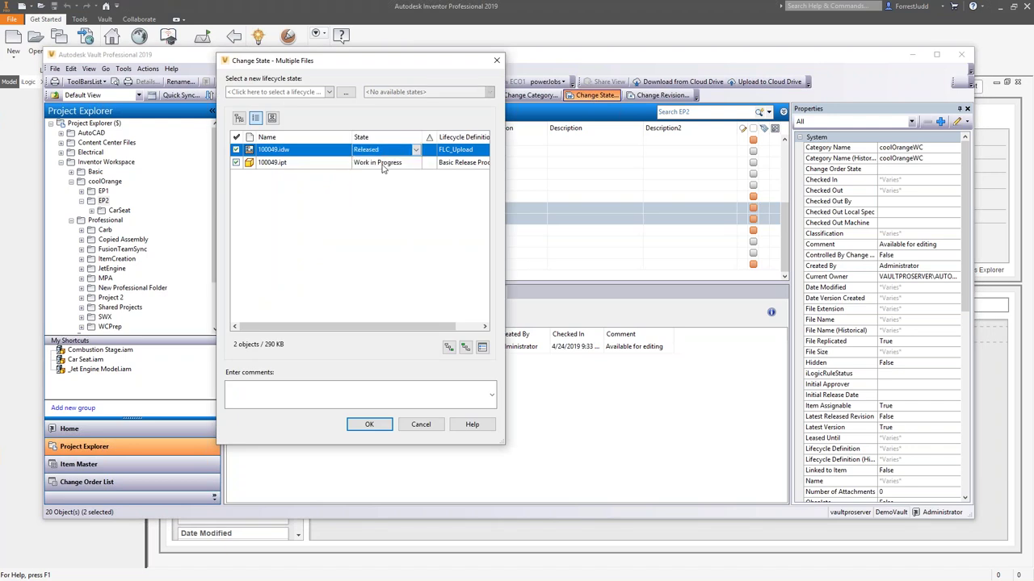
click(386, 162)
click(374, 192)
click(371, 426)
Open the Job Server Queue and select the FLCAttachJob entry for 100049.idw to view its details.
click(275, 209)
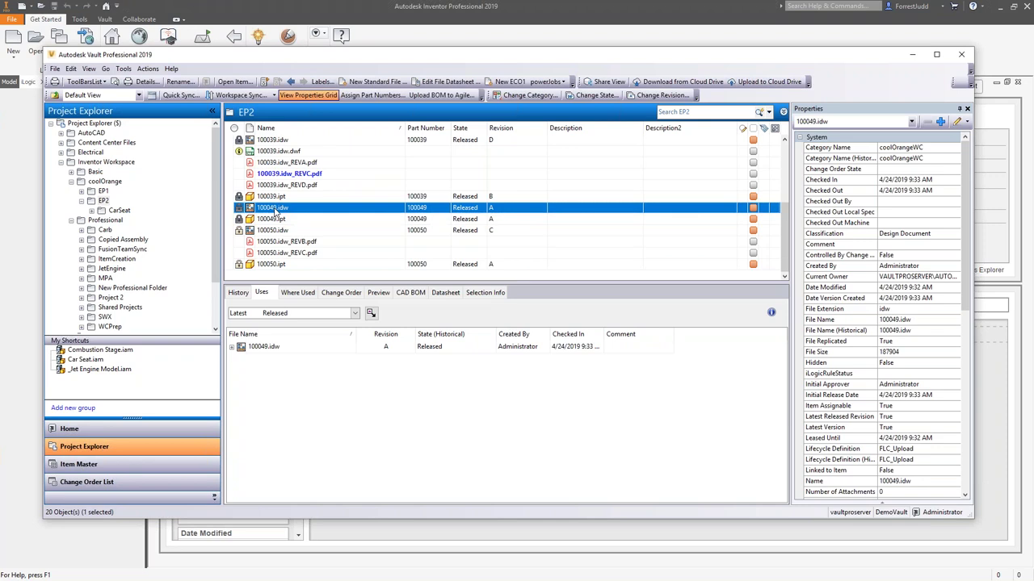
click(123, 69)
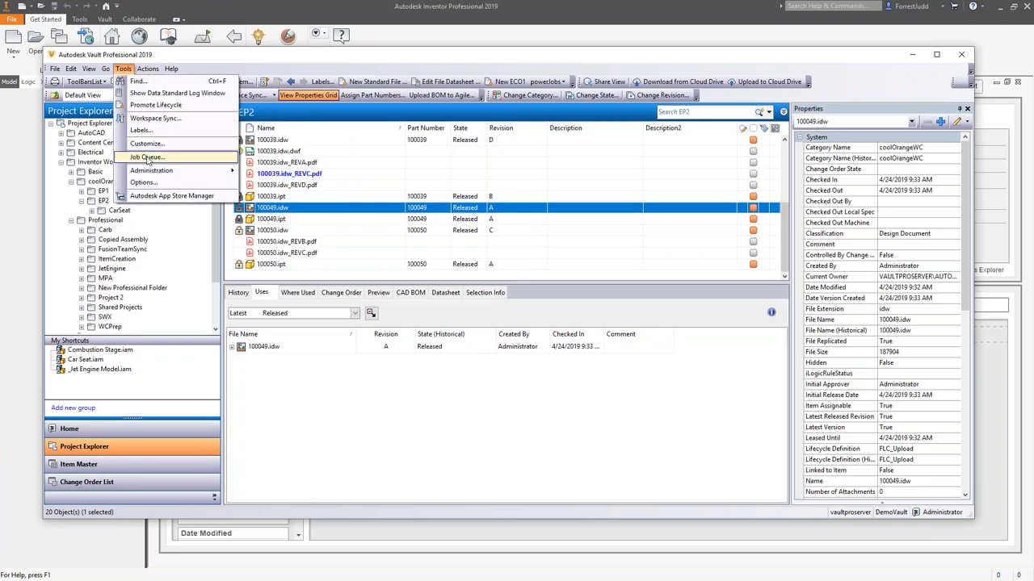
click(147, 158)
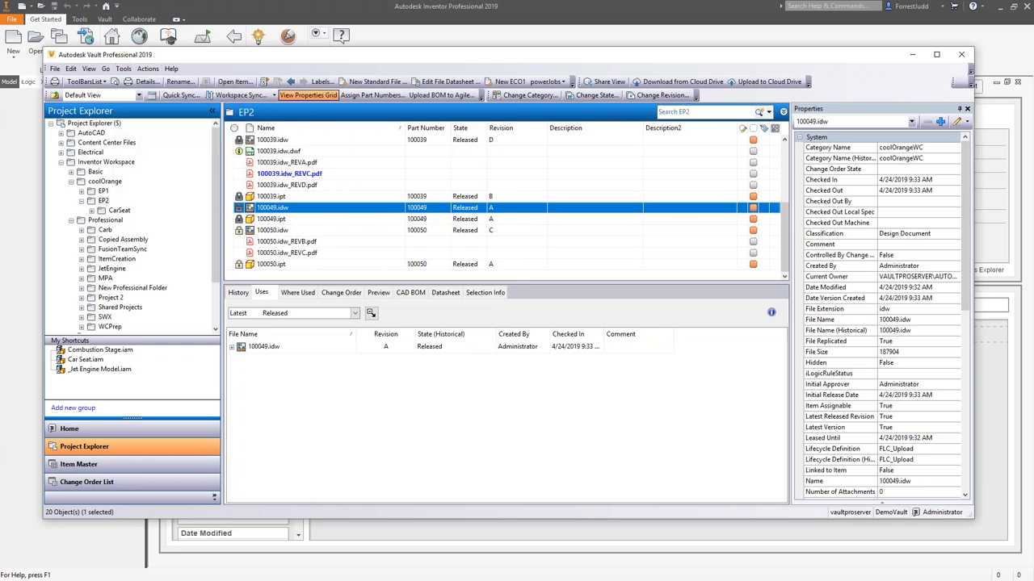
click(519, 184)
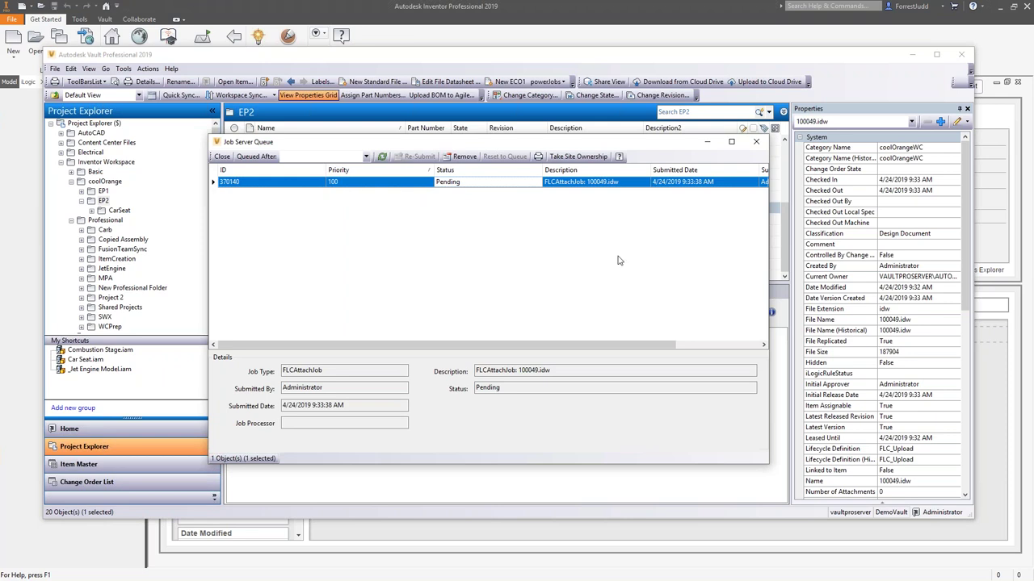
Switch to Windows PowerShell ISE and skim FLCAttachJob_EXAMPLE.ps1 down to its clean-up and error-handling section.
click(544, 98)
click(547, 113)
click(544, 98)
click(565, 121)
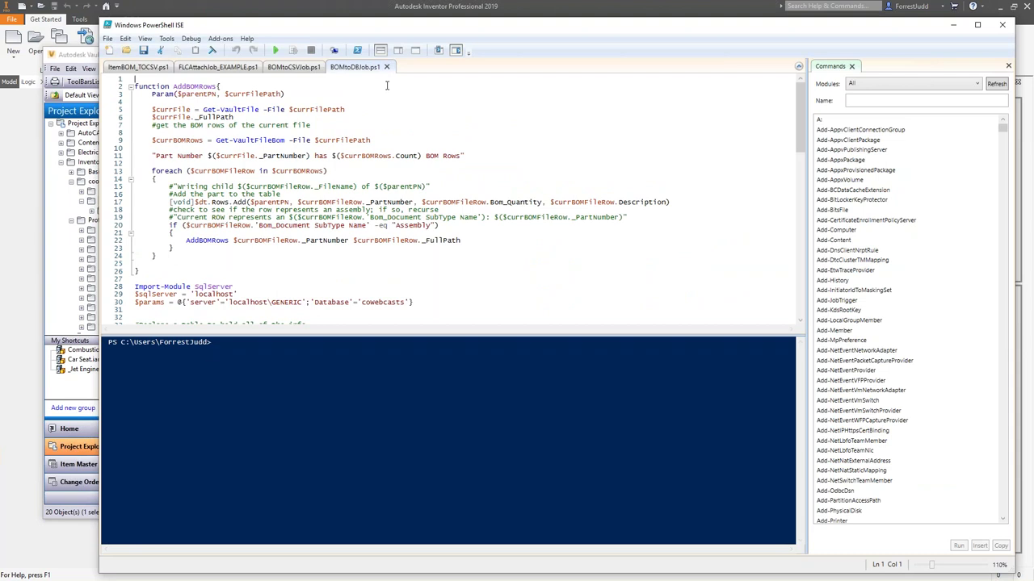
click(201, 73)
scroll(398, 111, down, 17)
scroll(402, 132, down, 20)
scroll(353, 200, down, 7)
scroll(353, 204, down, 6)
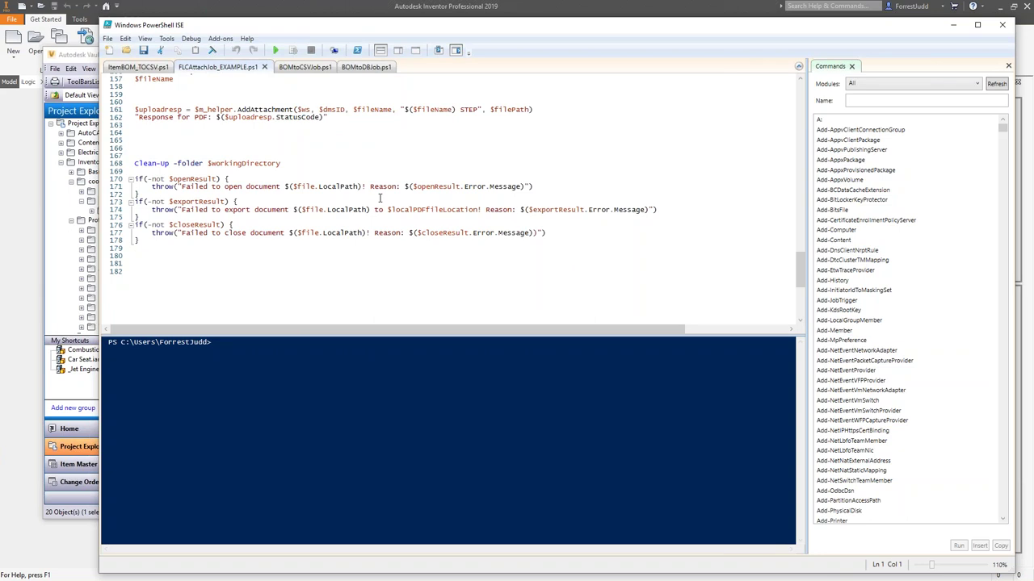
Examine the script's session cookies, item search request and the AddAttachment calls for the PDF and STEP files.
scroll(390, 173, up, 10)
scroll(333, 142, up, 11)
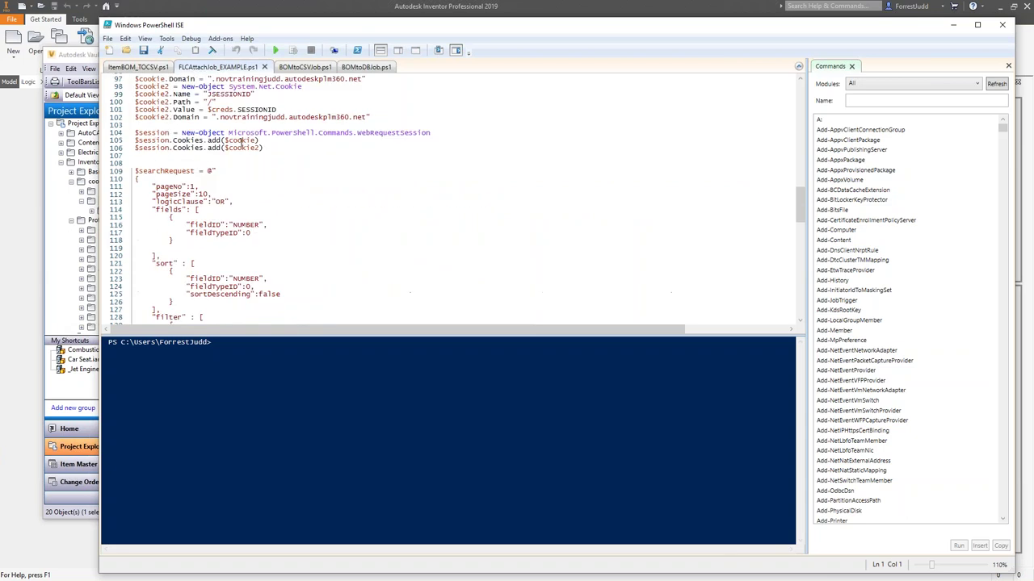
scroll(173, 130, down, 2)
scroll(177, 133, down, 1)
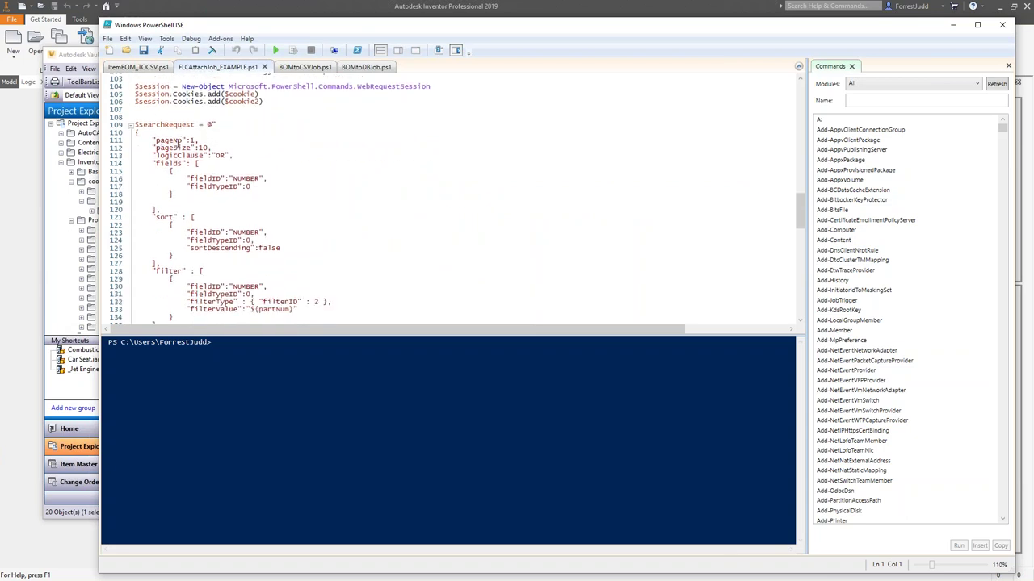
scroll(202, 139, down, 5)
scroll(242, 163, down, 3)
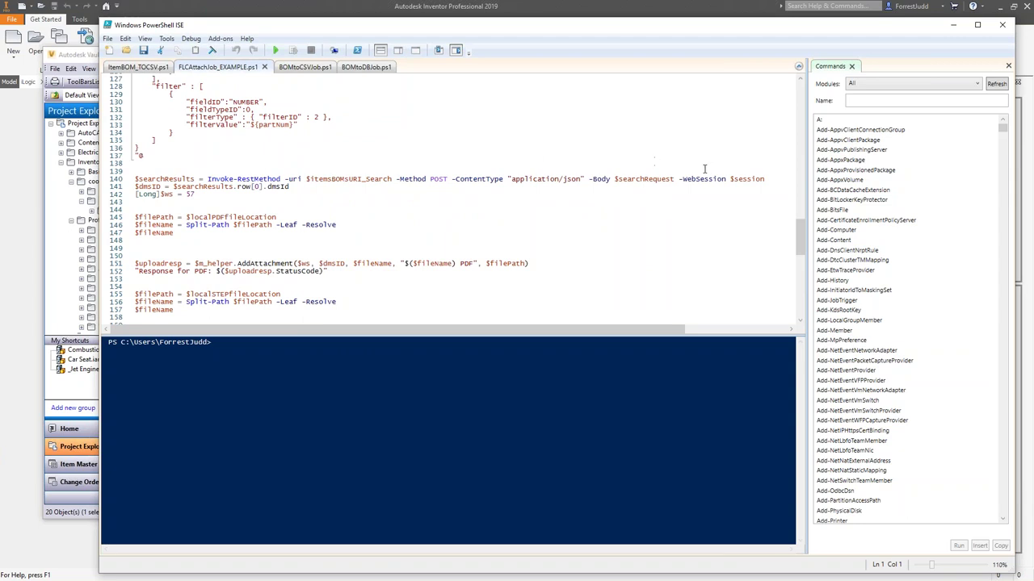
scroll(354, 181, down, 4)
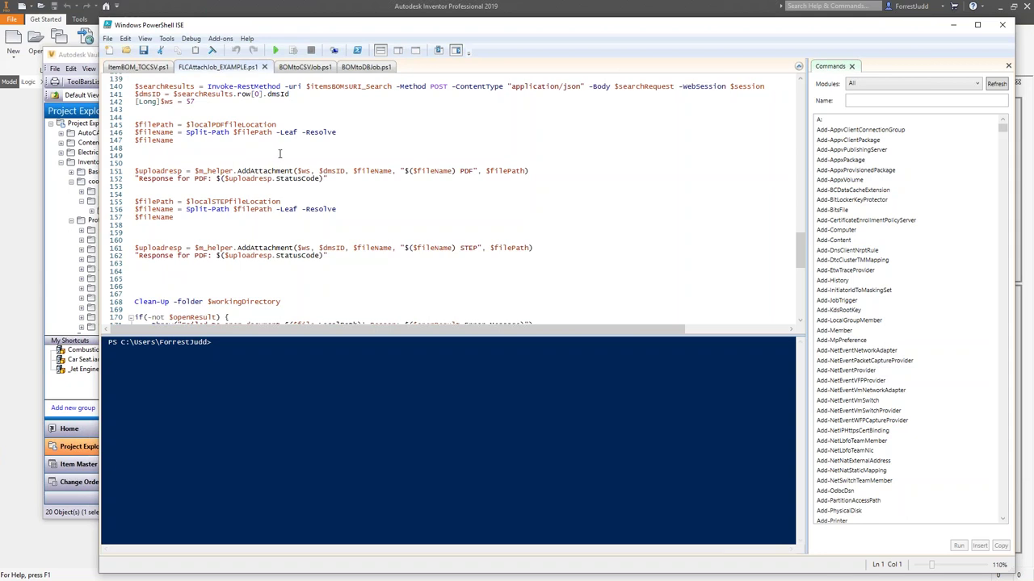
Review the script from the PDF creation at its beginning through the Fusion Lifecycle login to the upload section.
scroll(277, 153, up, 20)
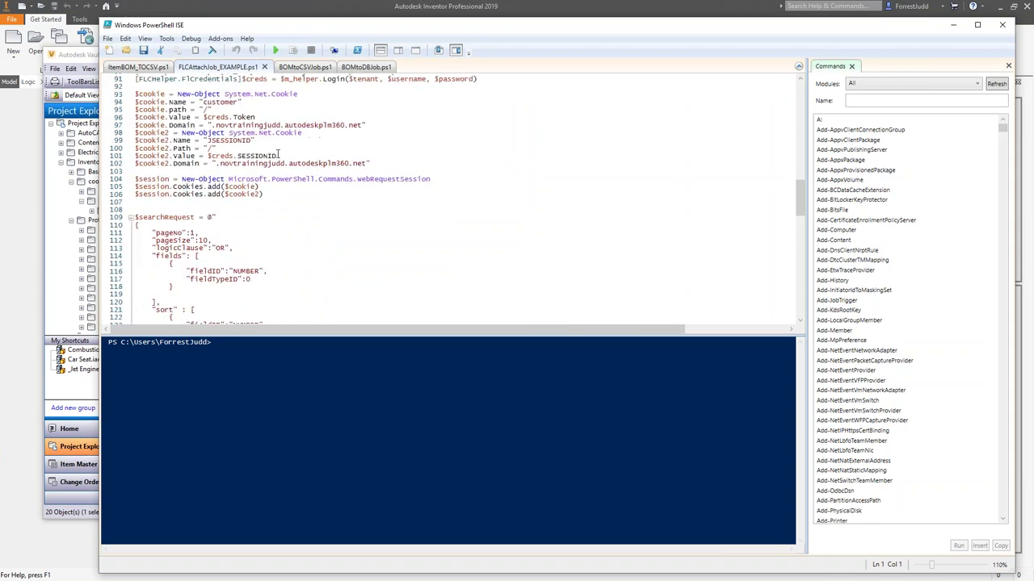
scroll(278, 154, up, 14)
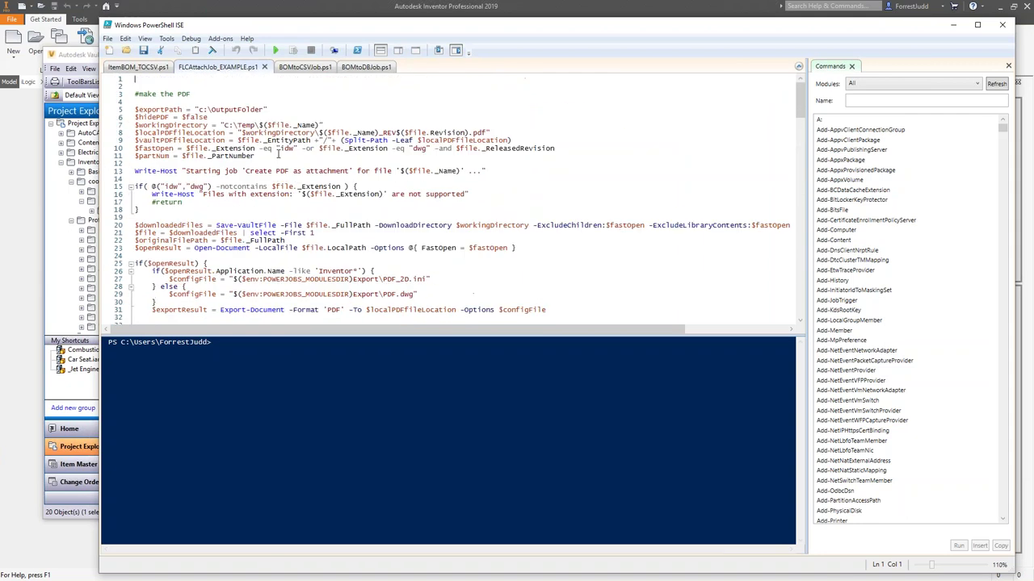
scroll(236, 169, down, 7)
scroll(236, 169, down, 14)
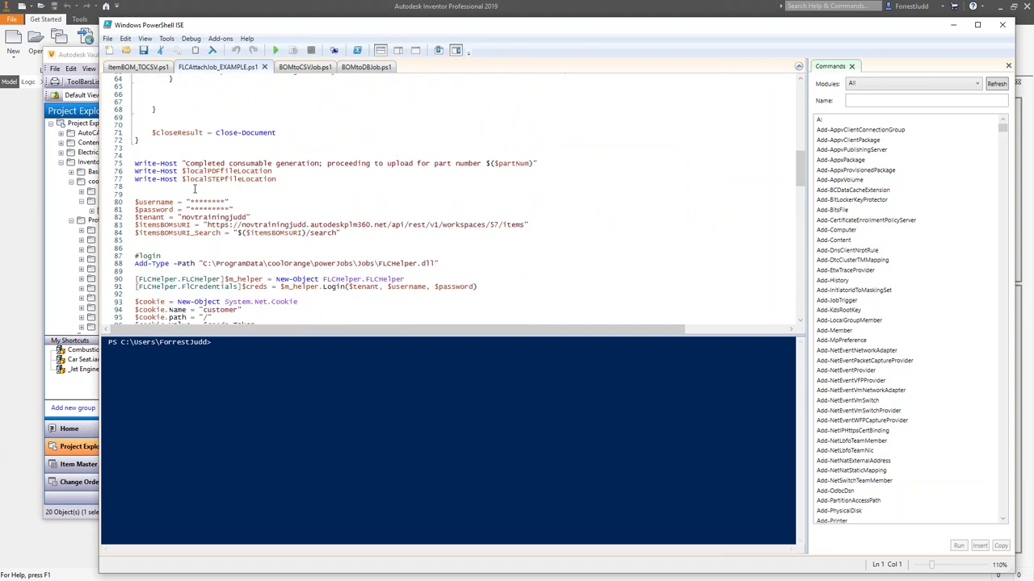
scroll(194, 189, down, 12)
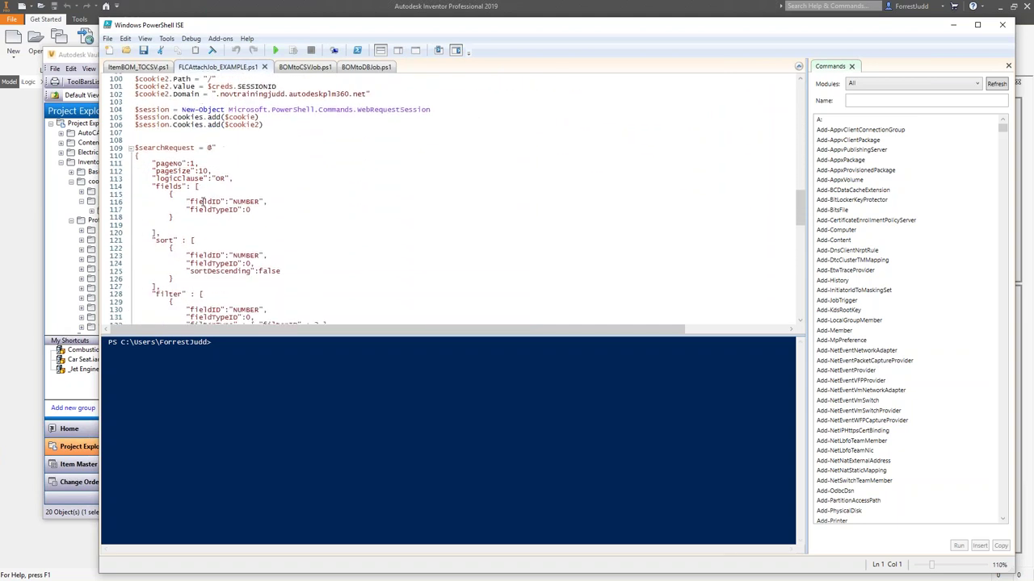
scroll(201, 202, down, 9)
scroll(200, 206, down, 1)
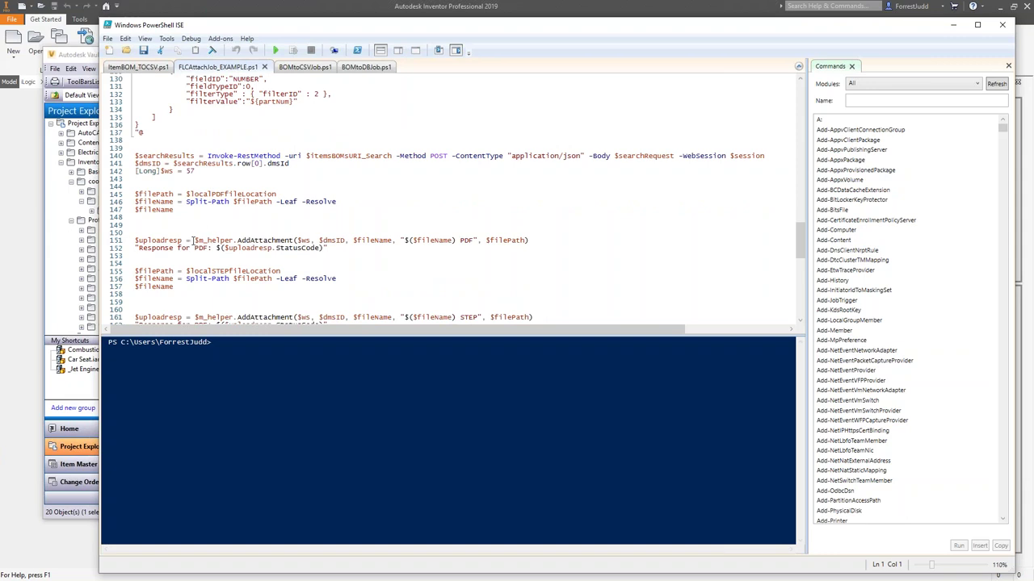
Trace the $m_helper object from the PDF upload call on line 151 back to its FLCHelper creation and login.
click(208, 241)
scroll(222, 240, up, 5)
scroll(221, 240, down, 4)
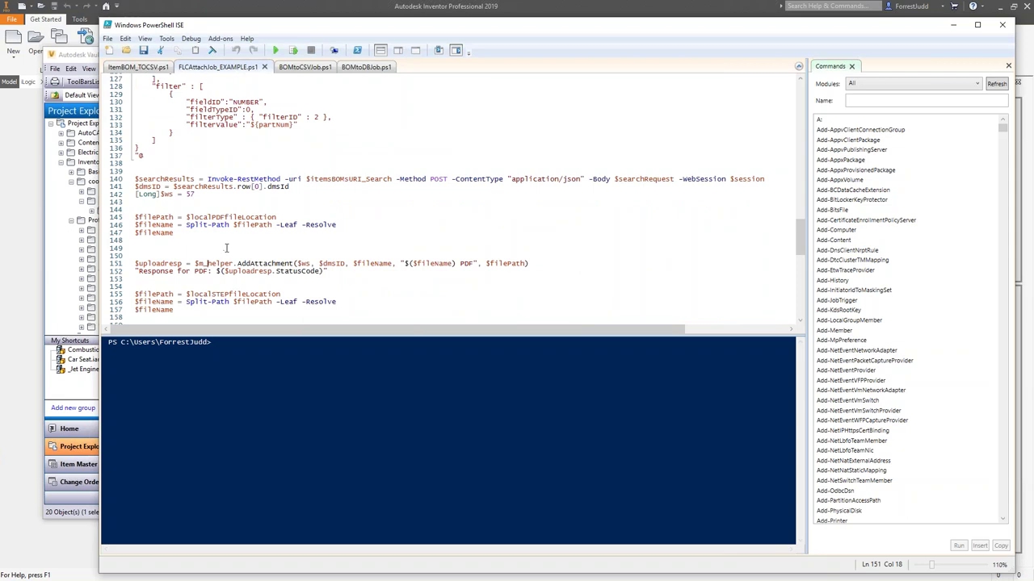
scroll(221, 252, up, 13)
scroll(232, 193, up, 2)
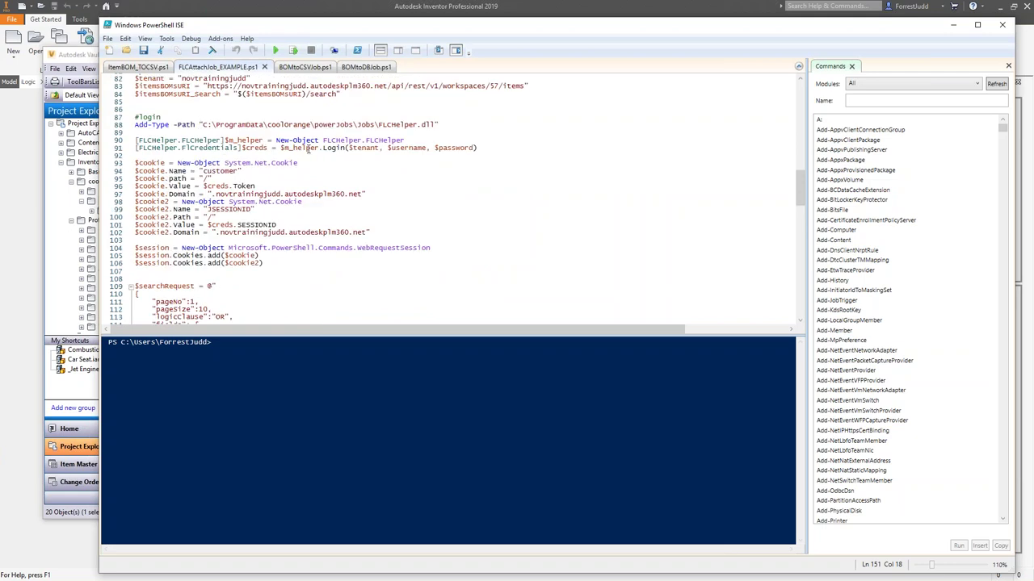
scroll(262, 169, down, 11)
scroll(254, 177, down, 9)
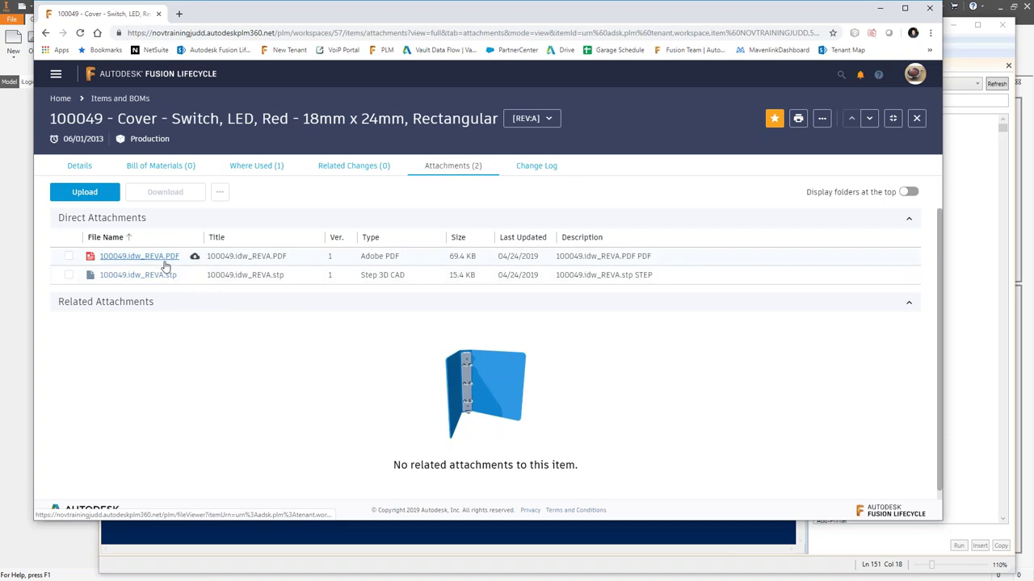
In Fusion Lifecycle, orbit the model in attachment 100049.idw_REVA.stp, then open attachment 100049.idw_REVA.PDF.
click(160, 277)
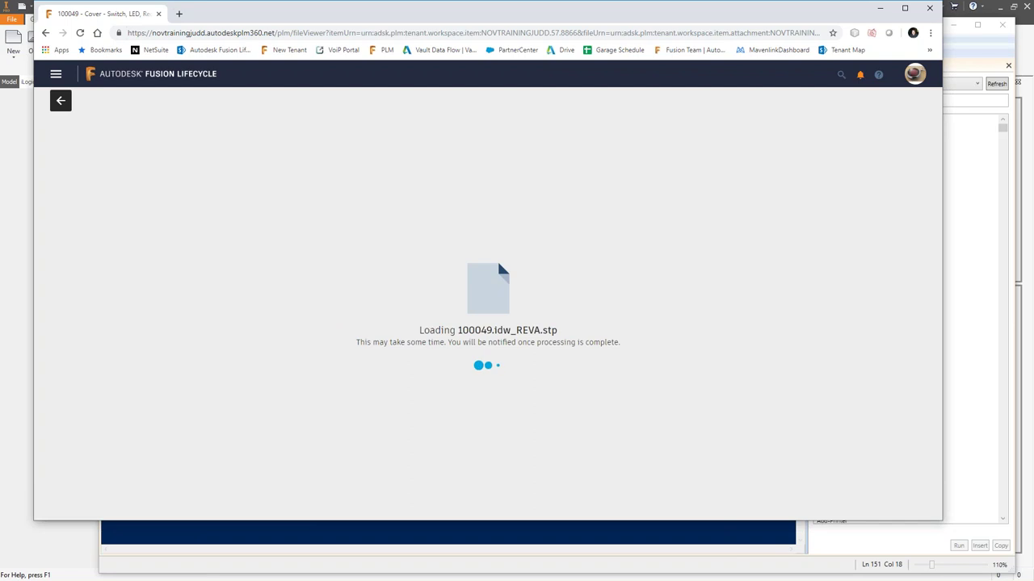
key(alt+Tab)
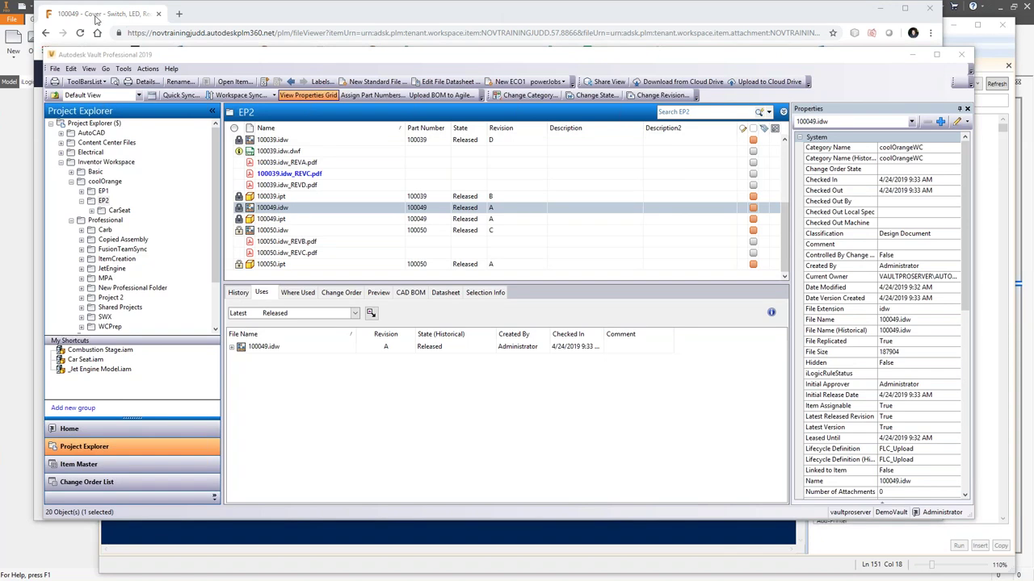
click(448, 18)
drag(514, 317, 370, 353)
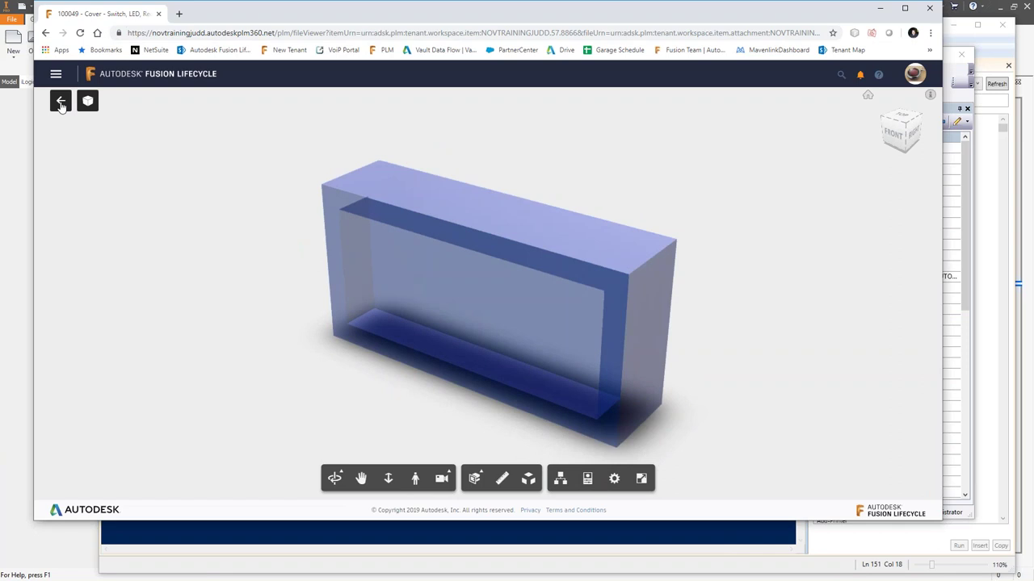
click(61, 101)
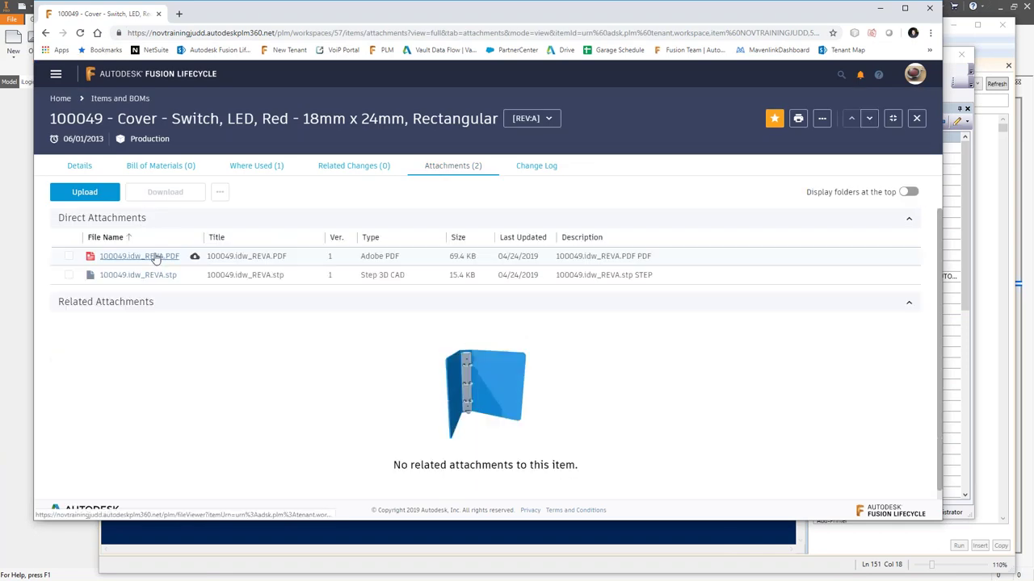
click(153, 257)
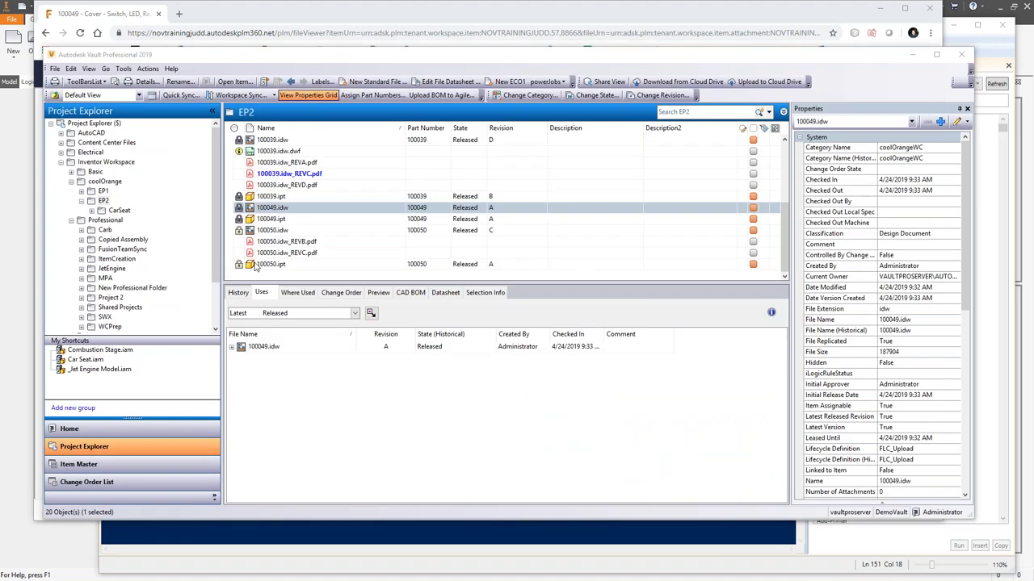
View item R60030-1COR in Vault's Item Master, then return to the drawing PDF in Fusion Lifecycle.
click(79, 464)
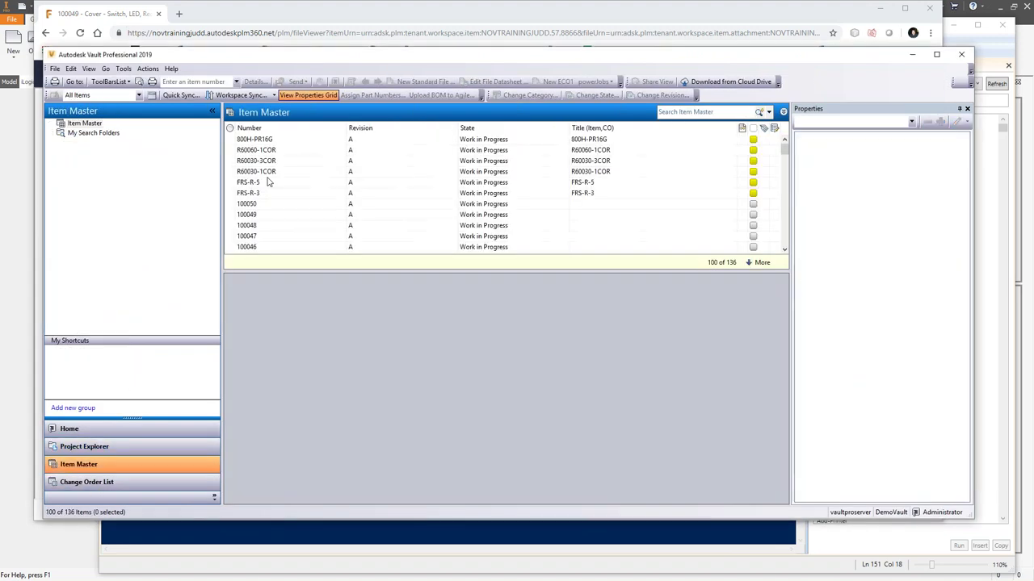
click(267, 172)
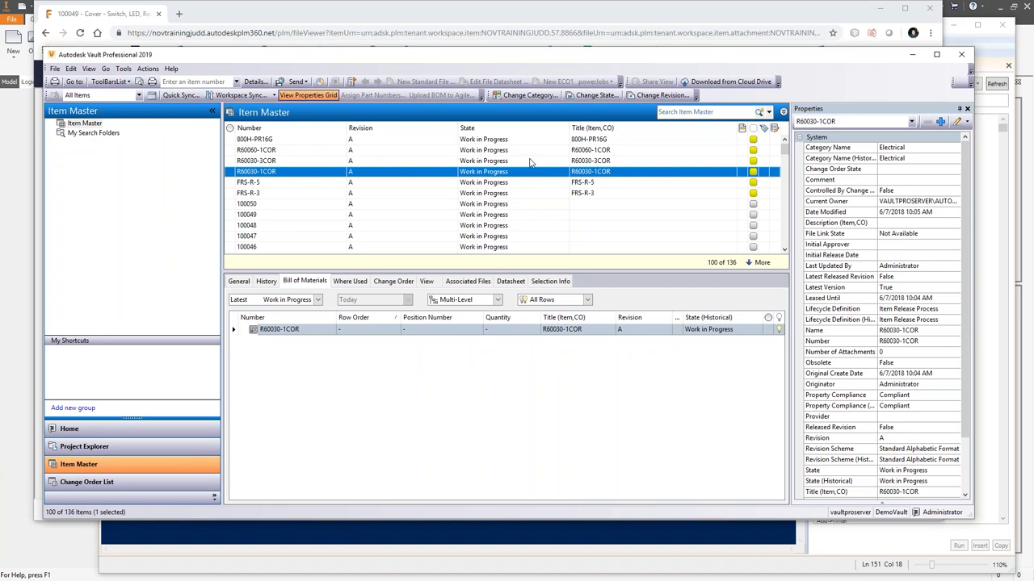
click(107, 17)
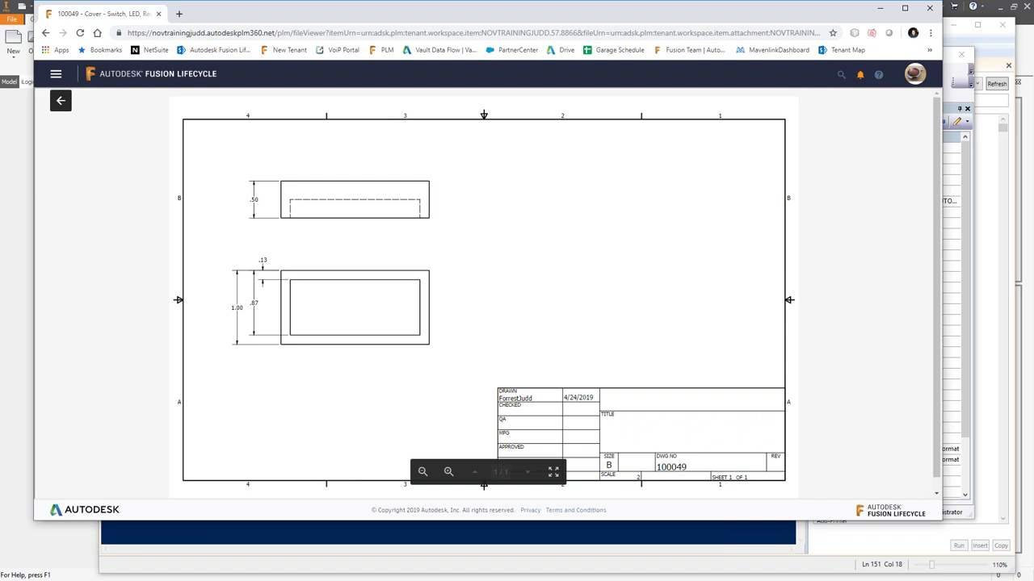
Switch to the presentation's powerJobs Implementation Services slide.
key(alt+Tab)
click(365, 240)
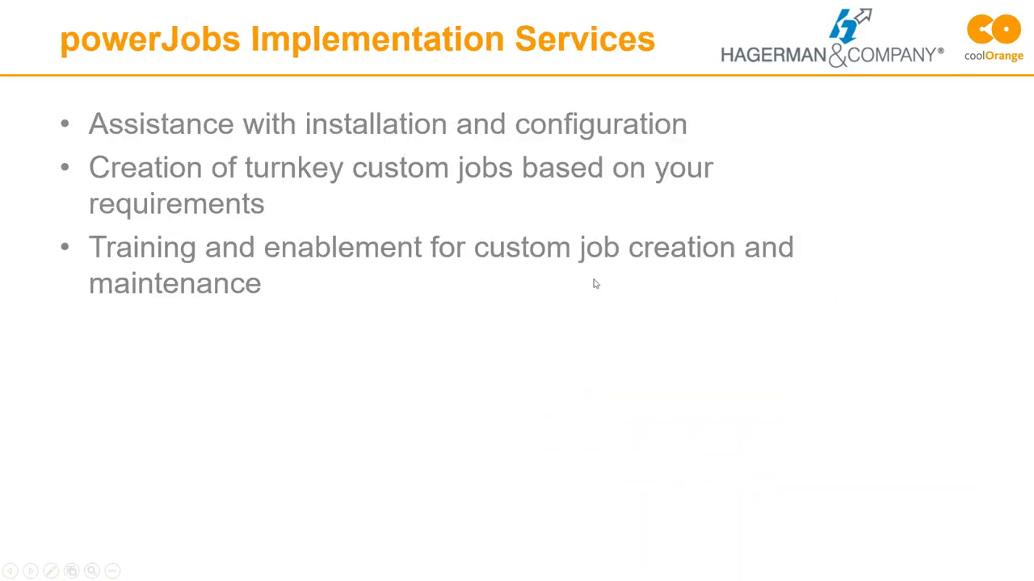